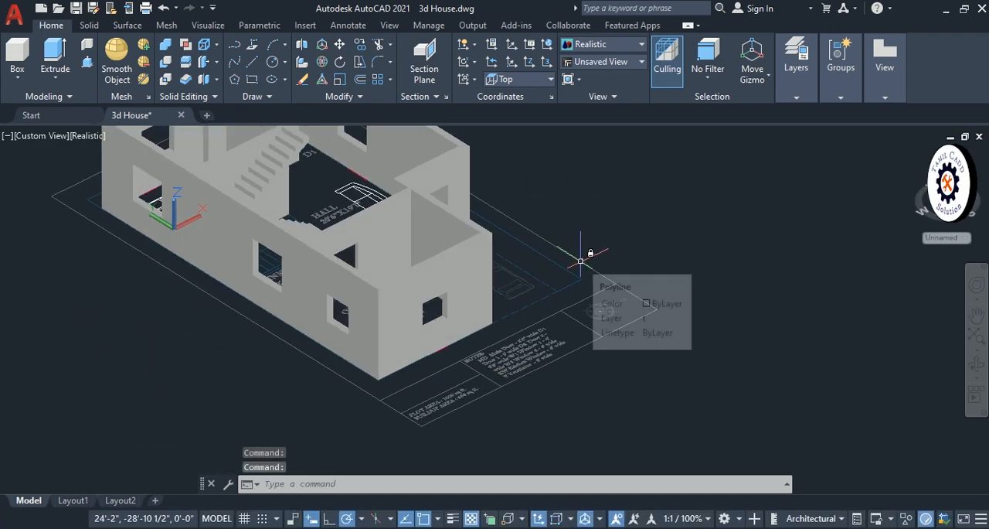
{"action": "middle_click_drag", "start_coordinate": [600, 283], "coordinate": [687, 427]}
{"action": "middle_click_drag", "start_coordinate": [663, 393], "coordinate": [688, 364]}
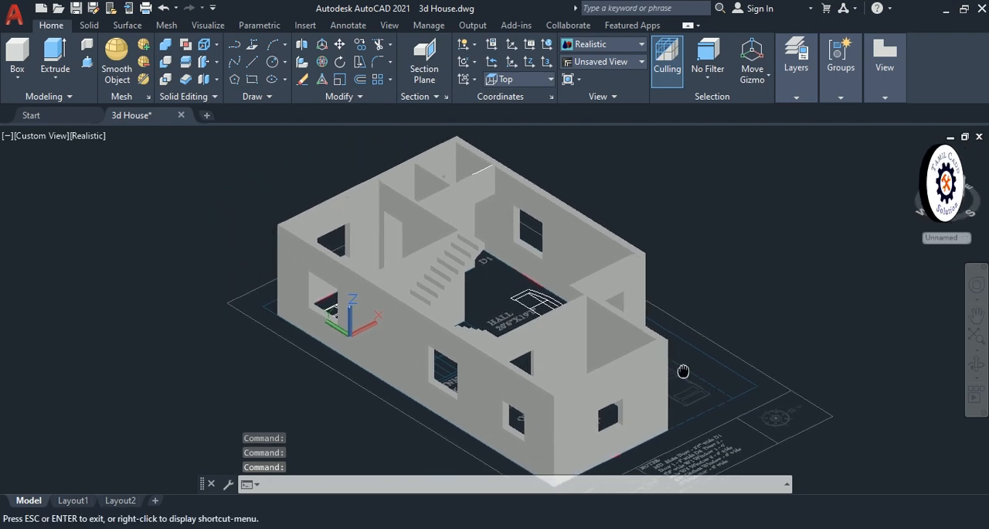
{"action": "middle_click_drag", "start_coordinate": [517, 219], "coordinate": [515, 230]}
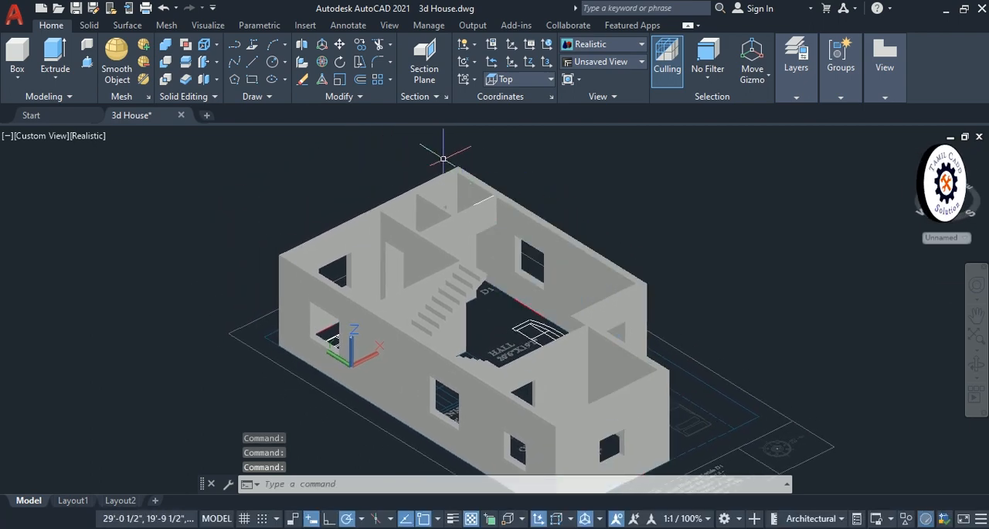
{"action": "left_click", "coordinate": [411, 154]}
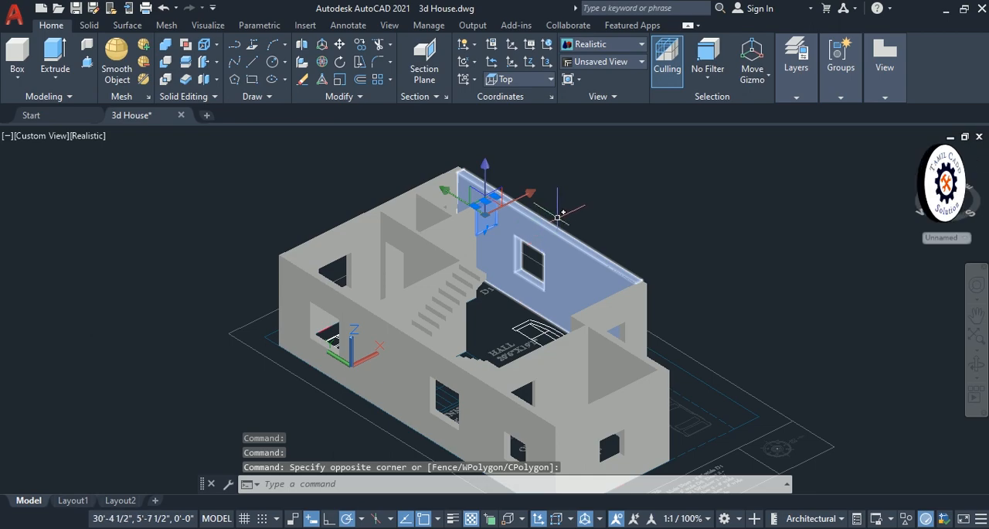
{"action": "key", "text": "Escape"}
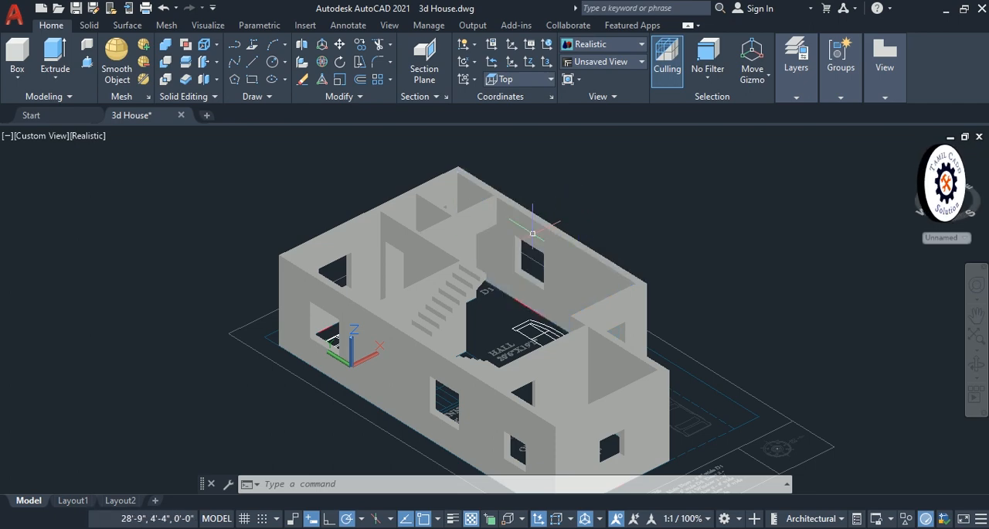
- Open the Materials Browser with the MATERIALS command
{"action": "middle_click_drag", "start_coordinate": [437, 272], "coordinate": [441, 259]}
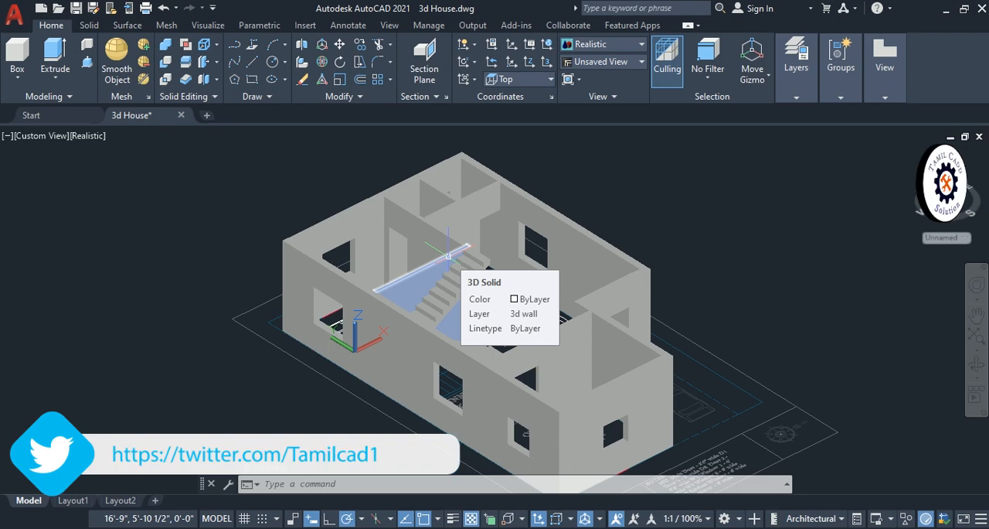
{"action": "type", "text": "mat"}
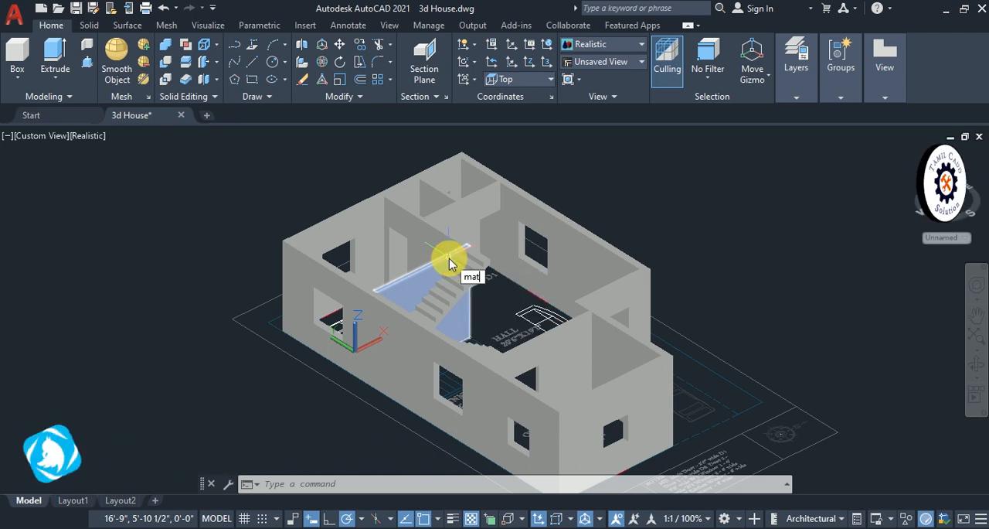
{"action": "type", "text": "e"}
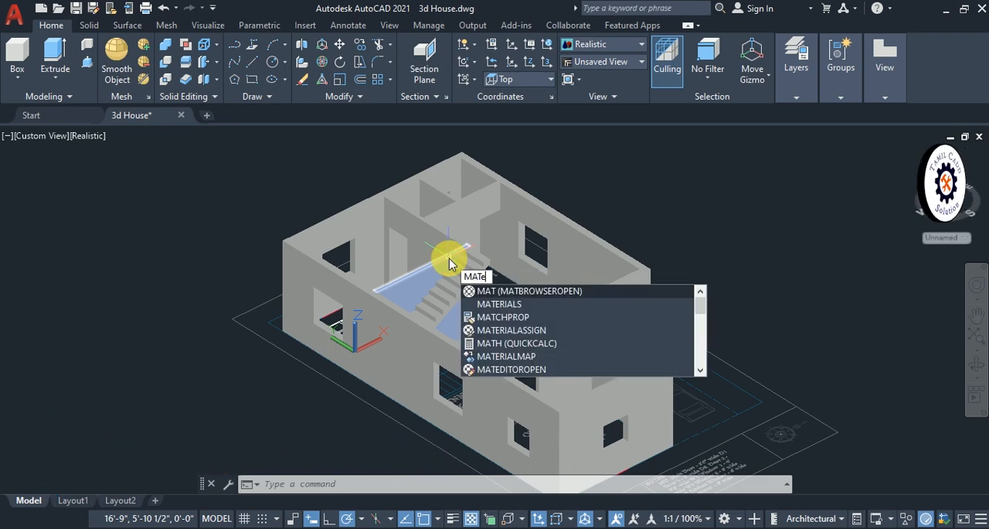
{"action": "type", "text": "r"}
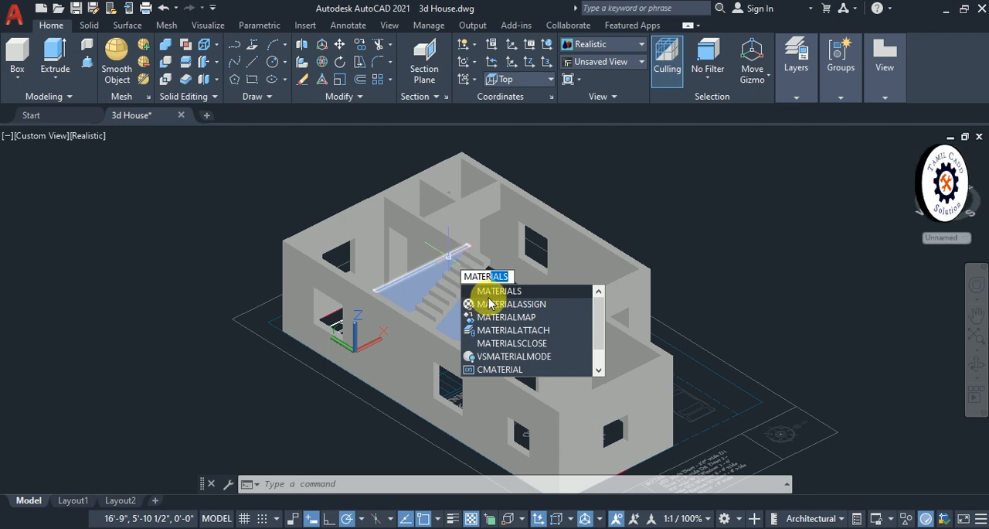
{"action": "key", "text": "Return"}
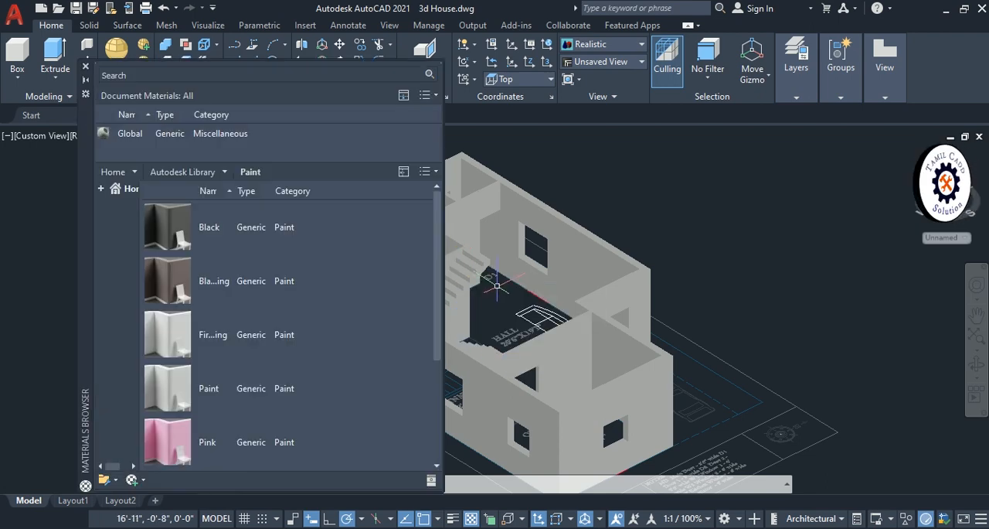
{"action": "left_click", "coordinate": [497, 286]}
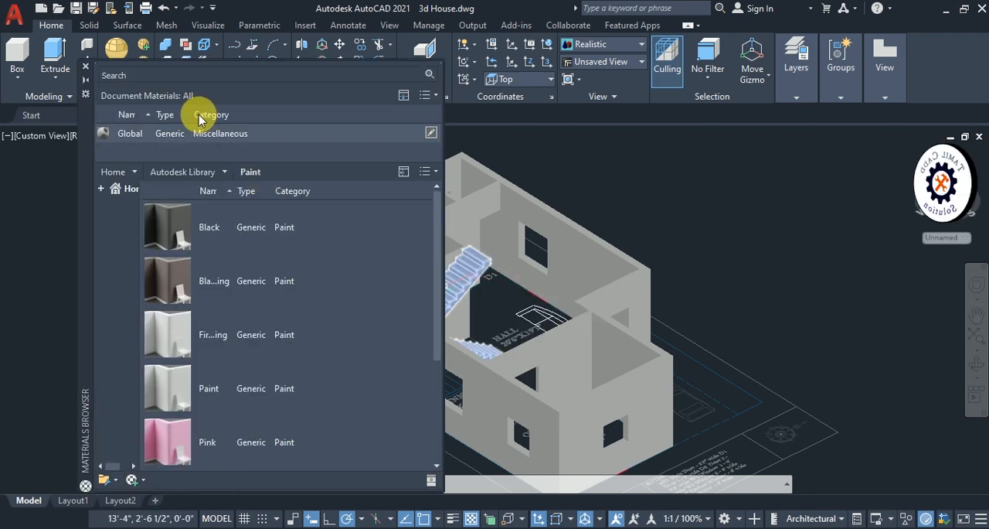
- Show the Masonry category of the Autodesk Library and look through its materials
{"action": "left_click", "coordinate": [220, 174]}
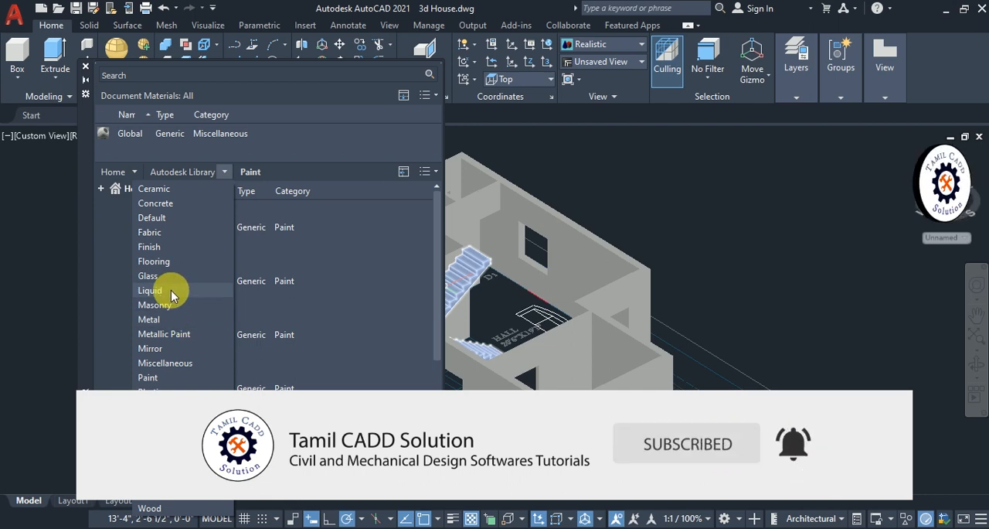
{"action": "left_click", "coordinate": [185, 305]}
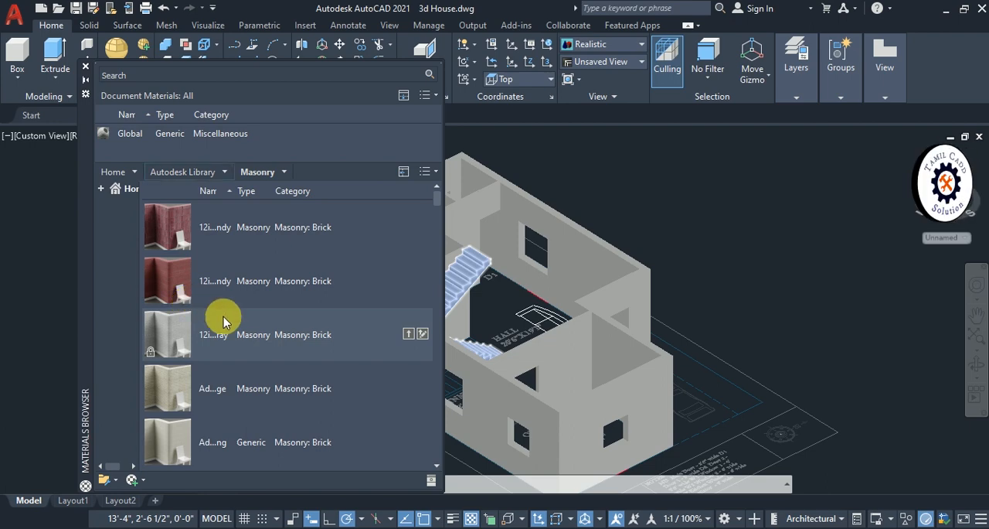
{"action": "scroll", "coordinate": [211, 309], "scroll_direction": "down", "scroll_amount": 5}
{"action": "scroll", "coordinate": [207, 398], "scroll_direction": "down", "scroll_amount": 5}
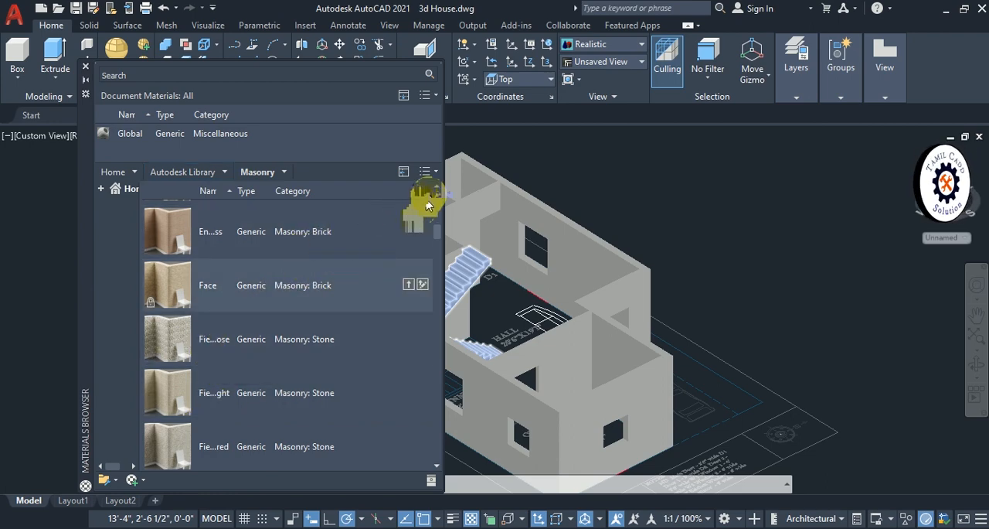
- Change the library thumbnails to 16 x 16 and return them to 64 x 64
{"action": "left_click", "coordinate": [436, 172]}
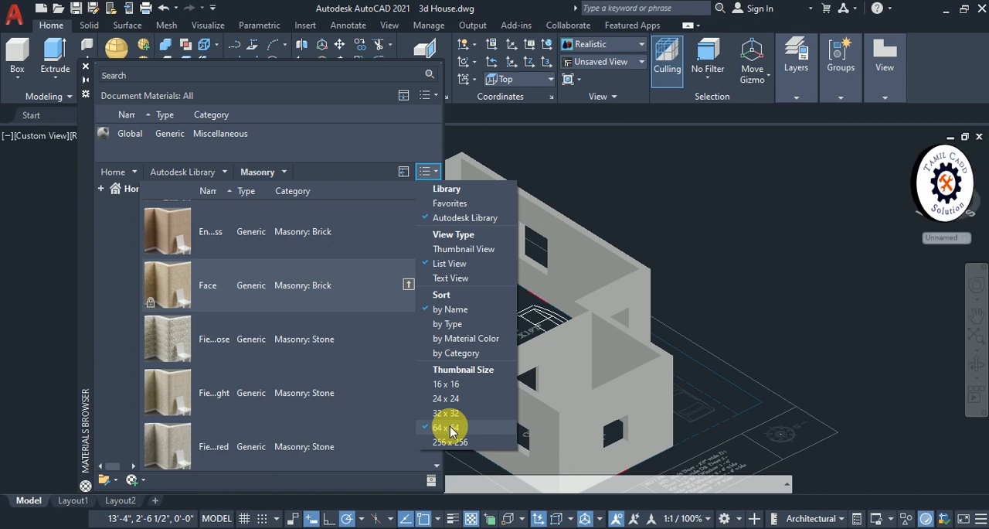
{"action": "left_click", "coordinate": [445, 386]}
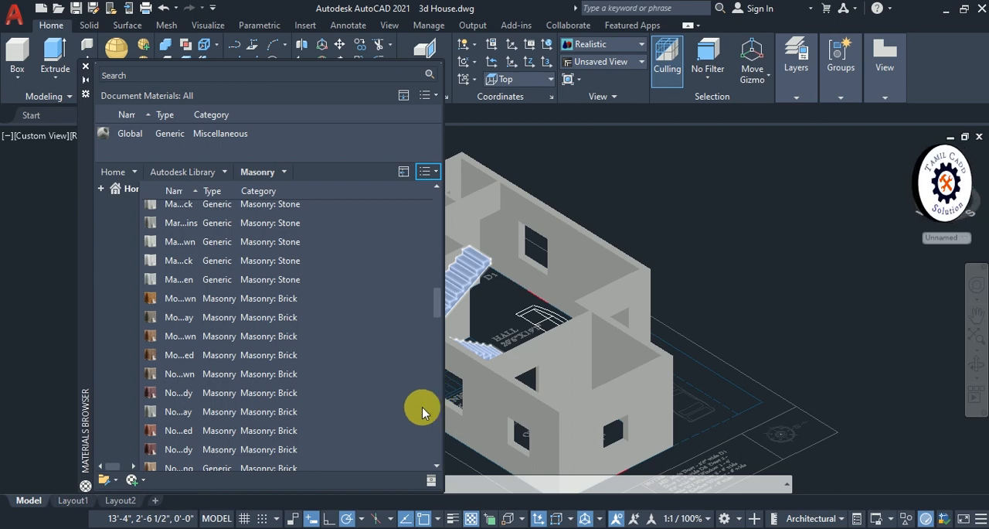
{"action": "left_click", "coordinate": [433, 172]}
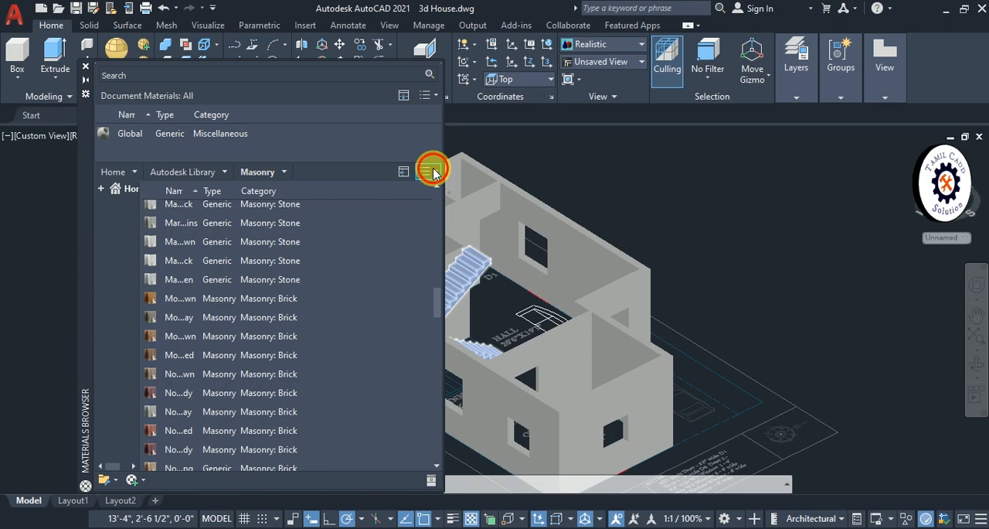
{"action": "left_click", "coordinate": [464, 427]}
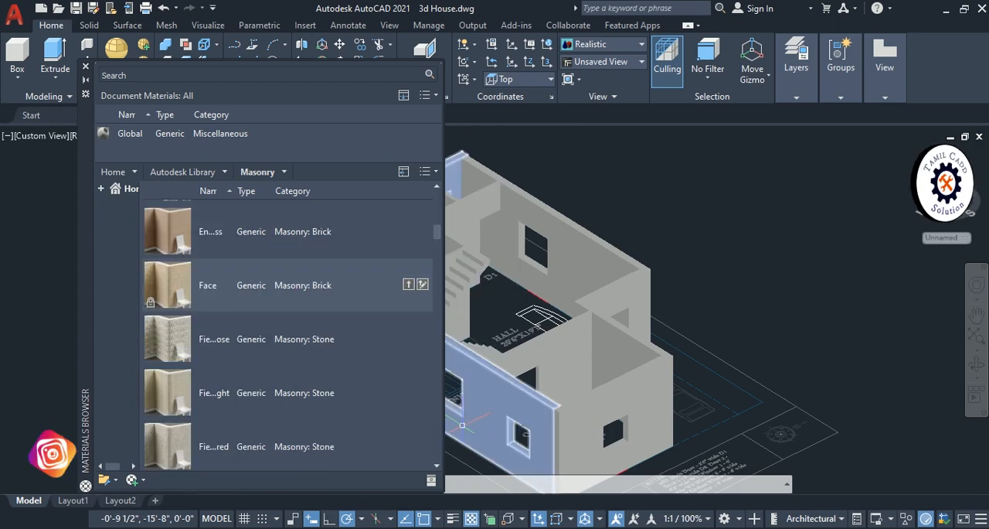
- Examine the house's interior walls, window openings and staircase from different sides
{"action": "middle_click_drag", "start_coordinate": [461, 424], "coordinate": [594, 197], "text": "shift"}
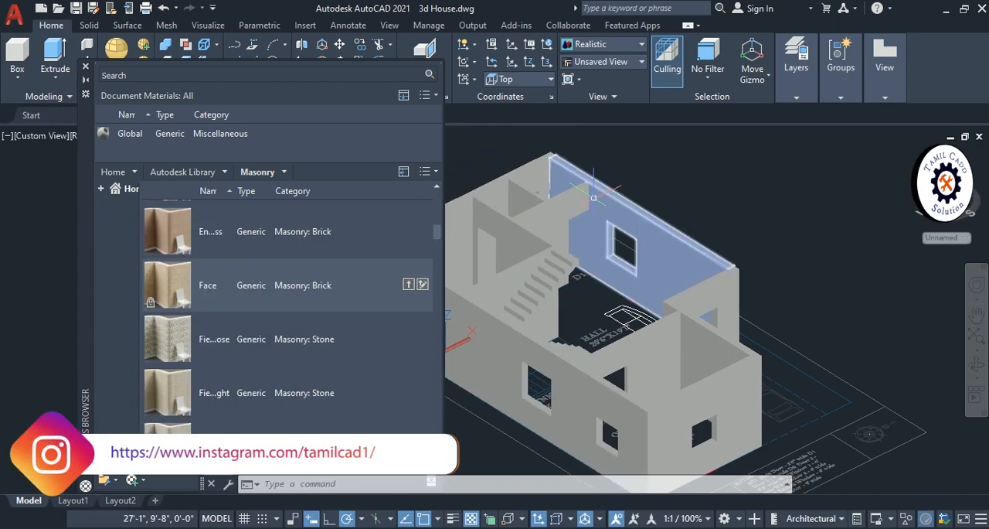
{"action": "scroll", "coordinate": [593, 197], "scroll_direction": "up", "scroll_amount": 4}
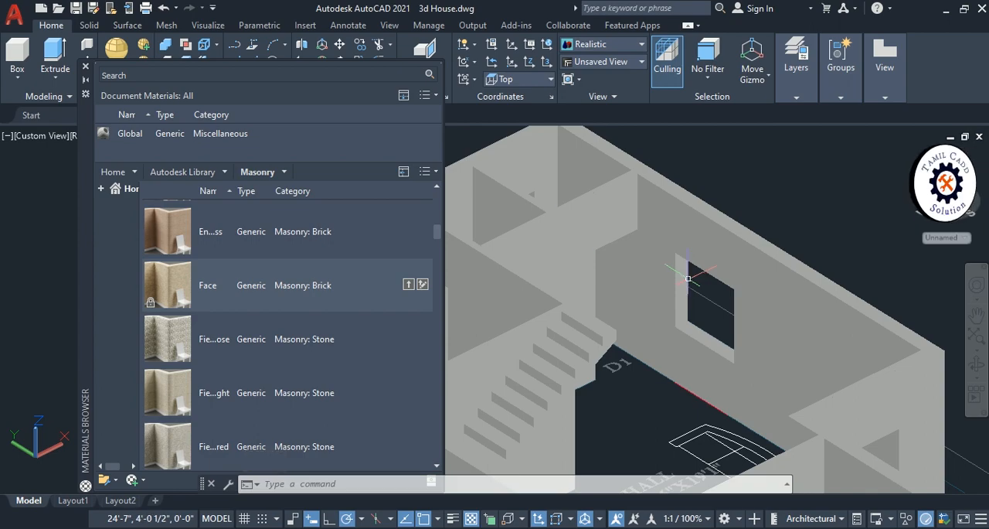
{"action": "middle_click_drag", "start_coordinate": [609, 214], "coordinate": [757, 199]}
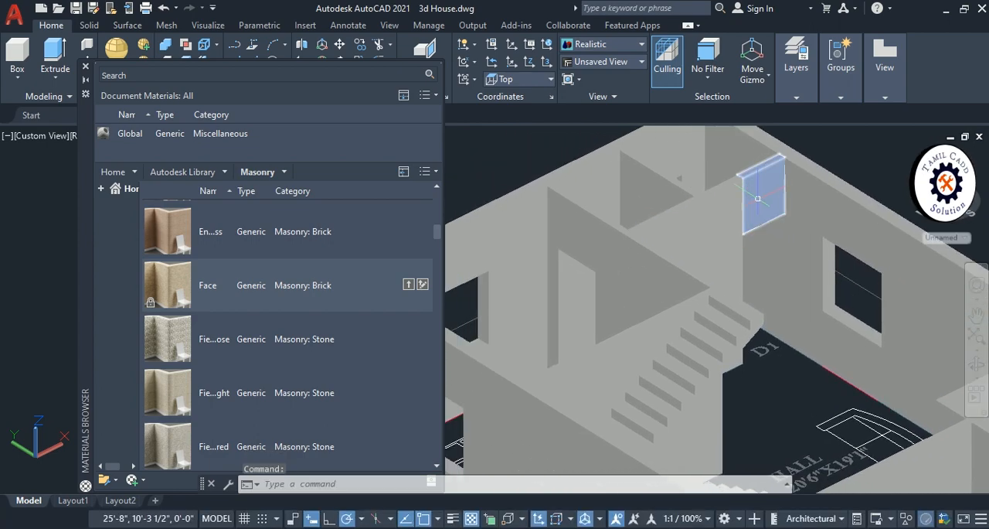
{"action": "middle_click_drag", "start_coordinate": [705, 319], "coordinate": [494, 464], "text": "shift"}
{"action": "middle_click_drag", "start_coordinate": [598, 323], "coordinate": [787, 309]}
{"action": "middle_click_drag", "start_coordinate": [669, 255], "coordinate": [703, 367]}
{"action": "middle_click_drag", "start_coordinate": [724, 324], "coordinate": [760, 296], "text": "shift"}
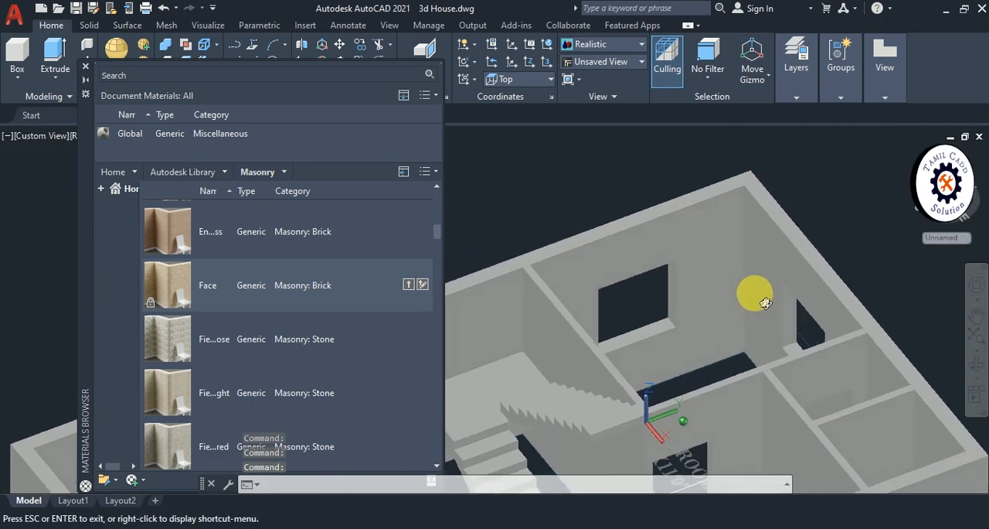
{"action": "scroll", "coordinate": [761, 298], "scroll_direction": "up", "scroll_amount": 3}
{"action": "scroll", "coordinate": [760, 298], "scroll_direction": "up", "scroll_amount": 2}
{"action": "scroll", "coordinate": [760, 298], "scroll_direction": "down", "scroll_amount": 3}
{"action": "scroll", "coordinate": [692, 281], "scroll_direction": "down", "scroll_amount": 2}
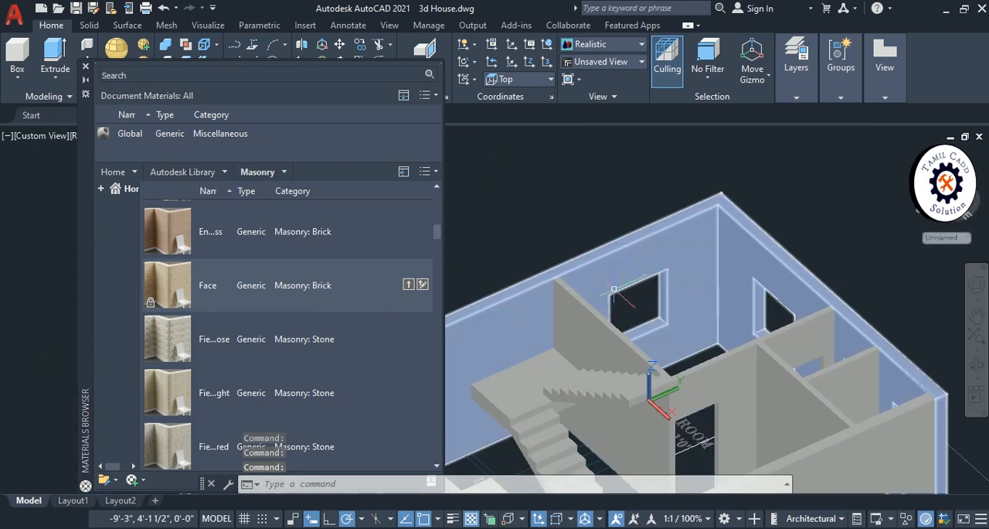
- Assign the "Fie...ose" Masonry: Stone material only to the inner face of the long outer wall beside the staircase
{"action": "left_click", "coordinate": [683, 295]}
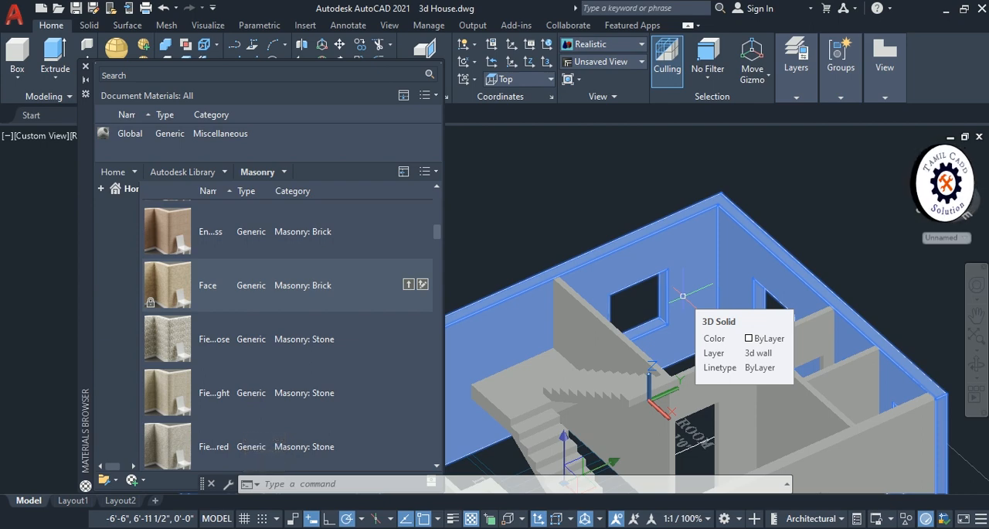
{"action": "key", "text": "Escape"}
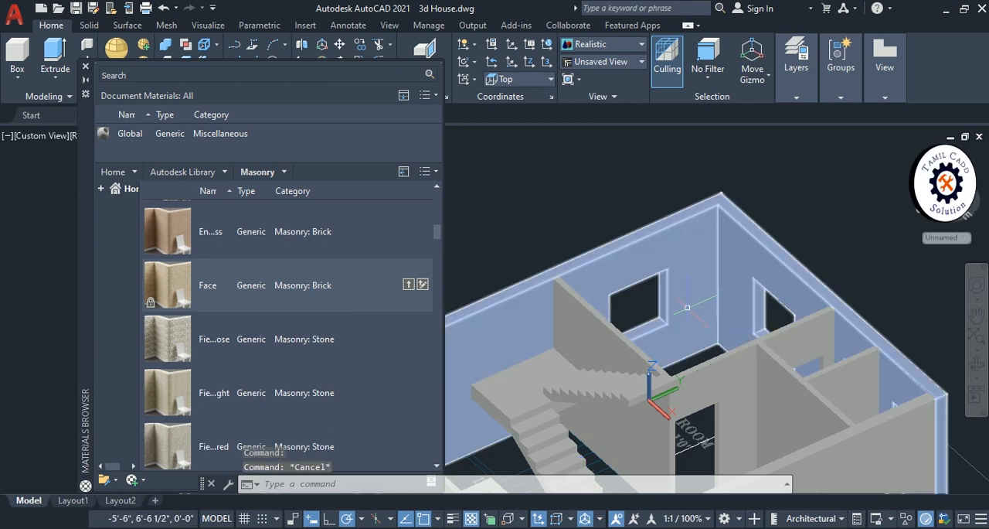
{"action": "left_click", "coordinate": [686, 299]}
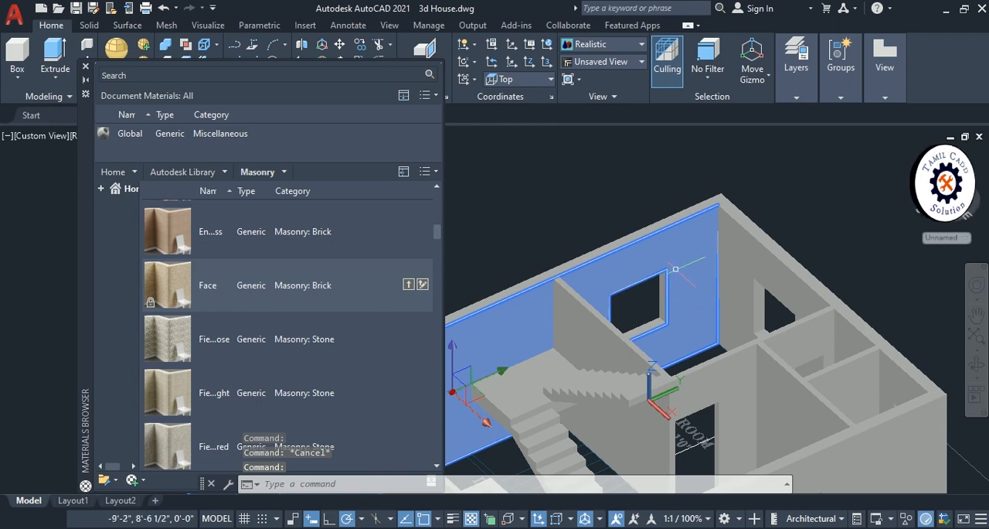
{"action": "scroll", "coordinate": [675, 269], "scroll_direction": "down", "scroll_amount": 5}
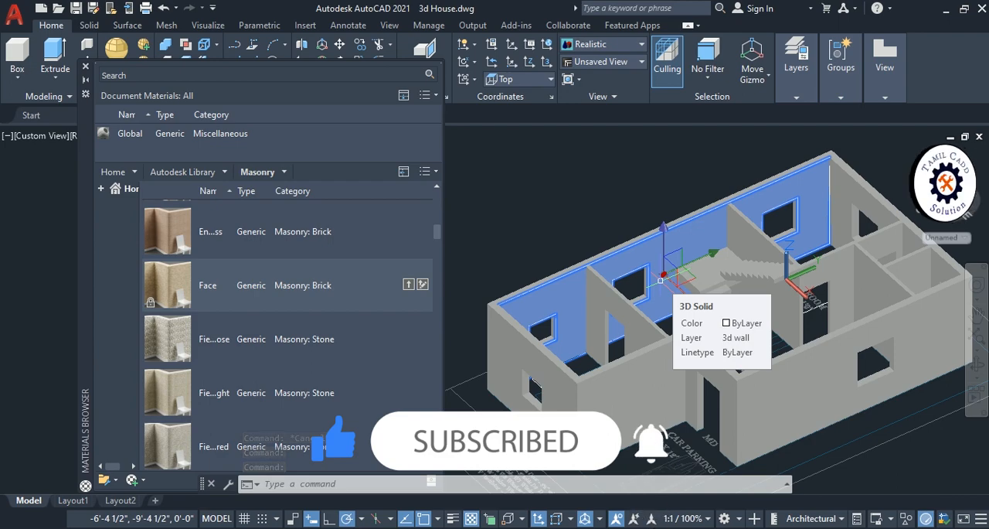
{"action": "middle_click_drag", "start_coordinate": [635, 309], "coordinate": [521, 331]}
{"action": "middle_click_drag", "start_coordinate": [579, 288], "coordinate": [664, 317]}
{"action": "middle_click_drag", "start_coordinate": [731, 311], "coordinate": [648, 308]}
{"action": "scroll", "coordinate": [657, 306], "scroll_direction": "up", "scroll_amount": 2}
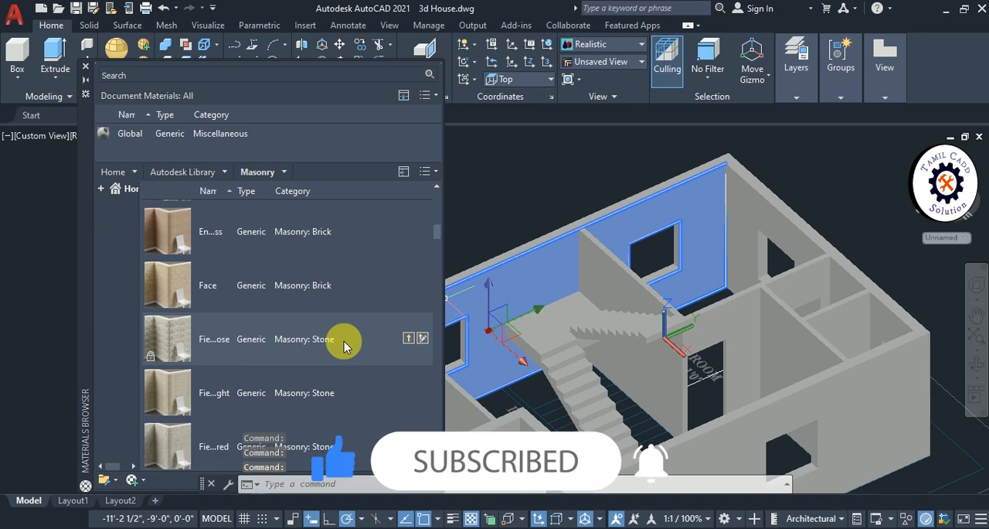
{"action": "right_click", "coordinate": [231, 352]}
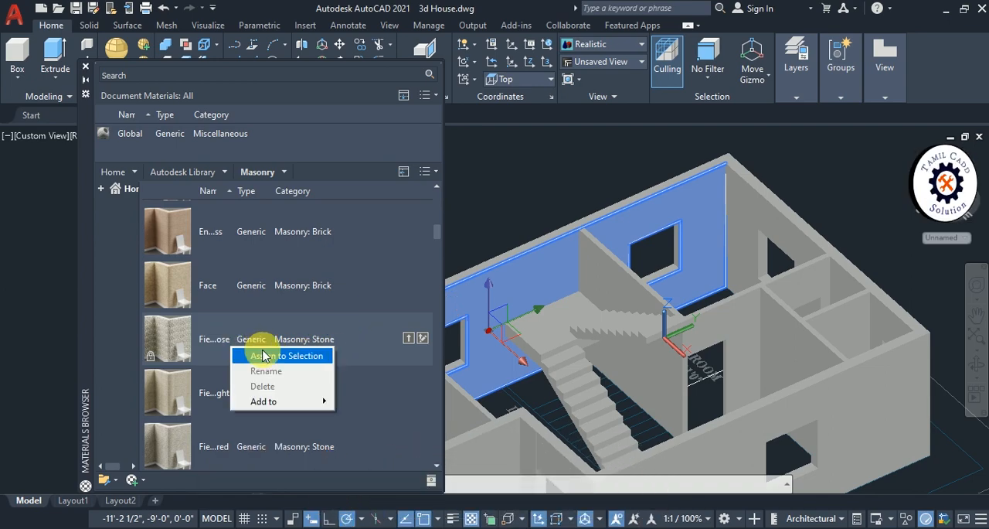
{"action": "left_click", "coordinate": [262, 353]}
{"action": "scroll", "coordinate": [700, 215], "scroll_direction": "up", "scroll_amount": 8}
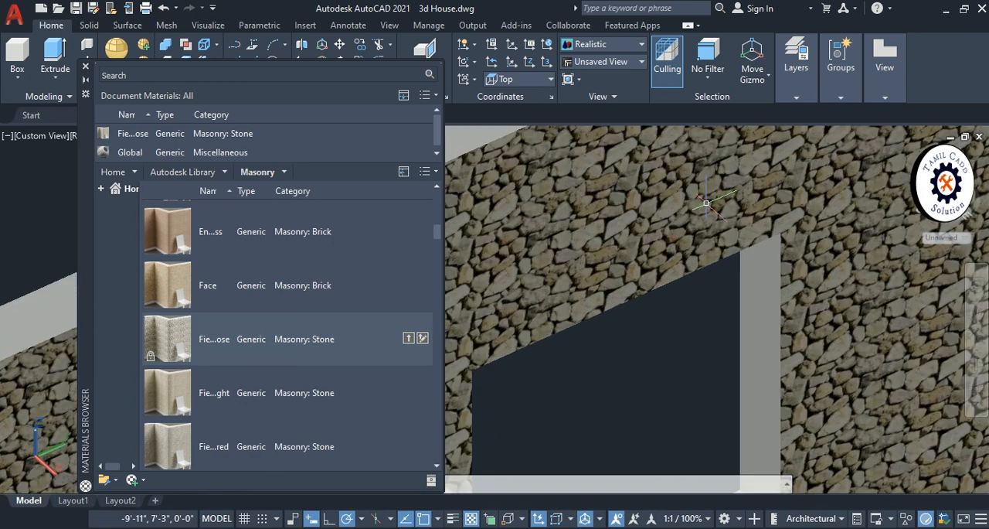
{"action": "scroll", "coordinate": [247, 375], "scroll_direction": "down", "scroll_amount": 2}
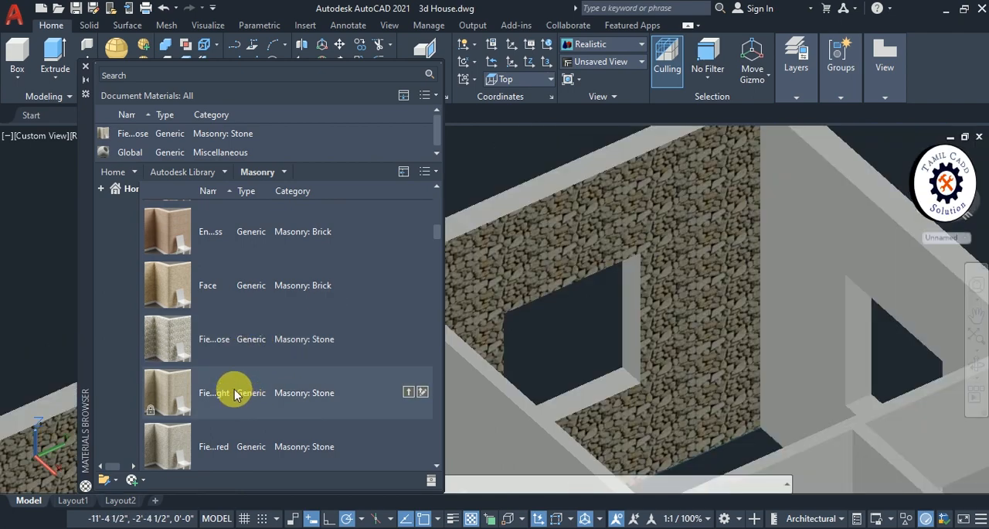
- Assign the "En...ss" Masonry: Brick material to the same inner wall face in place of the stone
{"action": "left_click", "coordinate": [699, 209]}
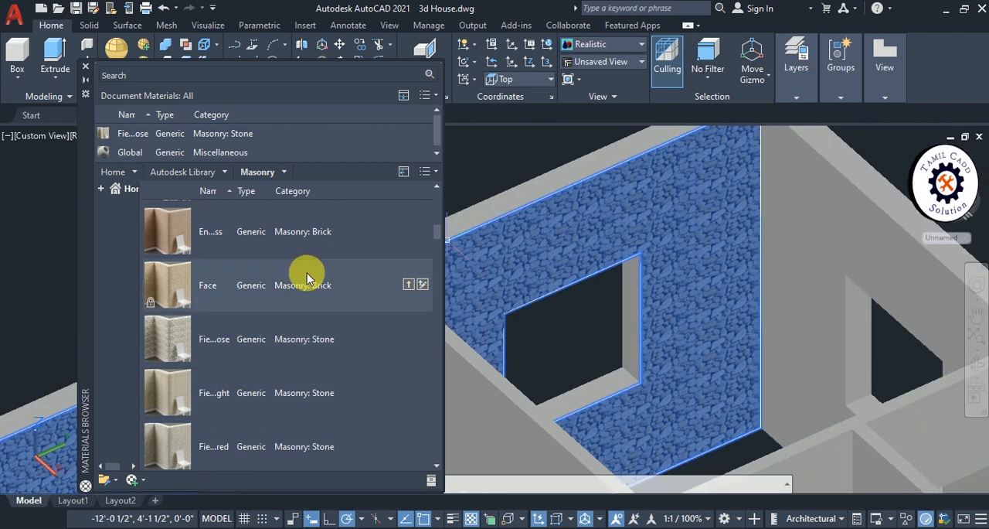
{"action": "right_click", "coordinate": [261, 242]}
{"action": "left_click", "coordinate": [274, 245]}
{"action": "scroll", "coordinate": [654, 232], "scroll_direction": "up", "scroll_amount": 6}
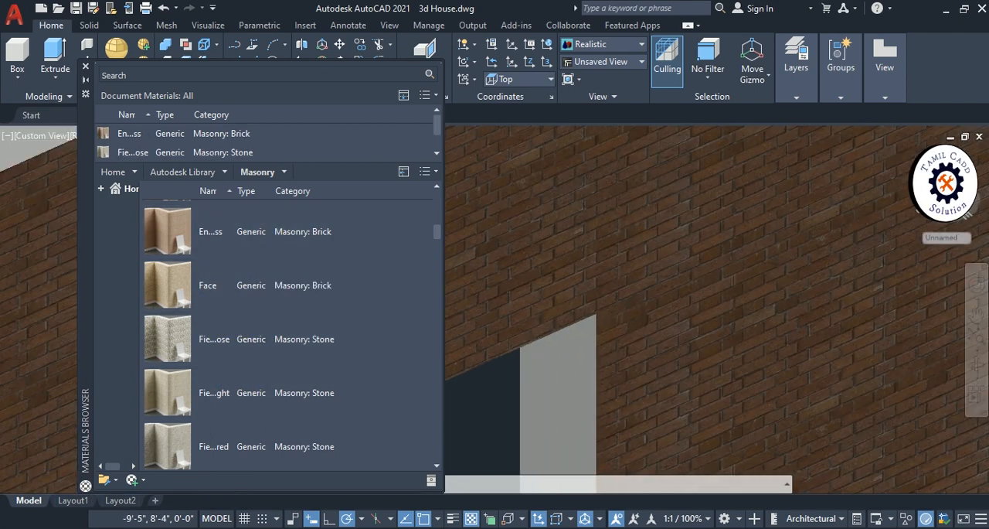
{"action": "scroll", "coordinate": [655, 233], "scroll_direction": "down", "scroll_amount": 5}
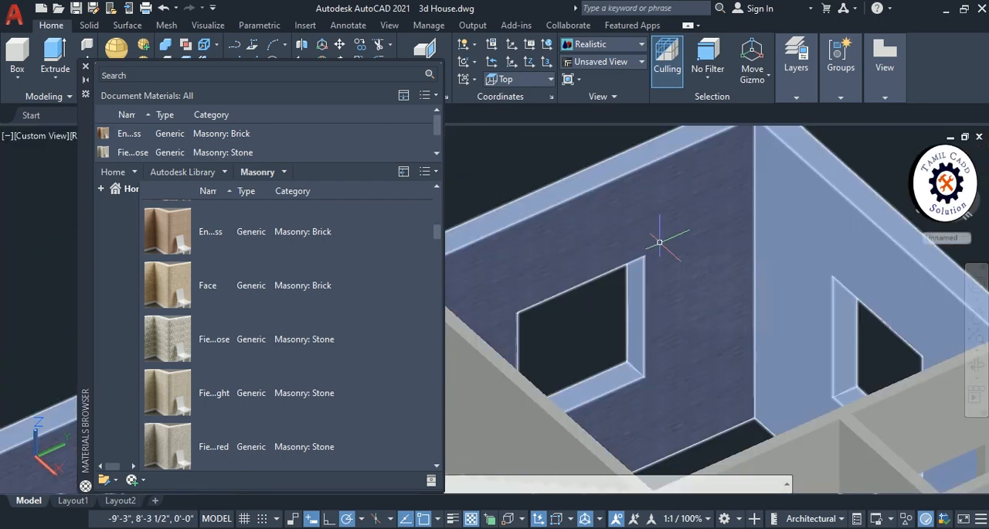
{"action": "scroll", "coordinate": [822, 183], "scroll_direction": "up", "scroll_amount": 5}
{"action": "middle_click_drag", "start_coordinate": [821, 184], "coordinate": [742, 287]}
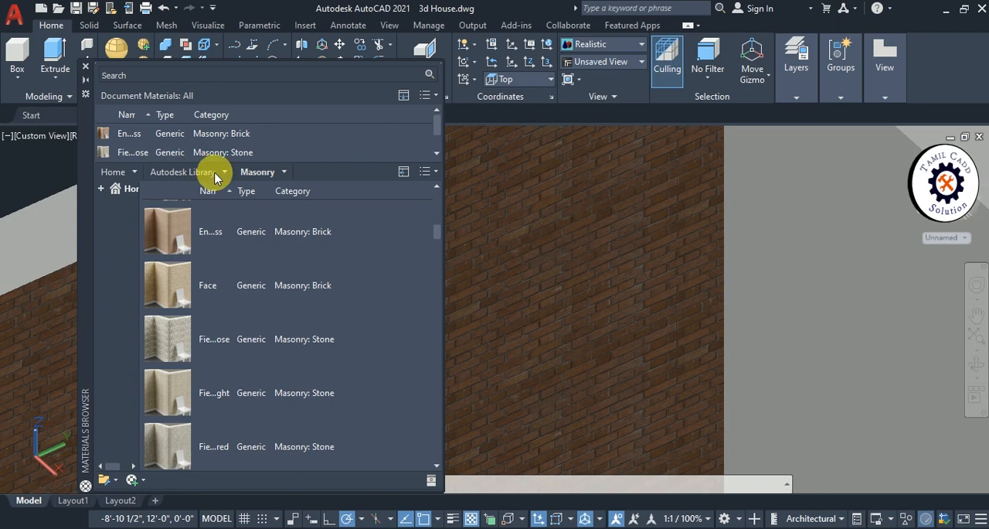
{"action": "middle_click_drag", "start_coordinate": [472, 197], "coordinate": [476, 274]}
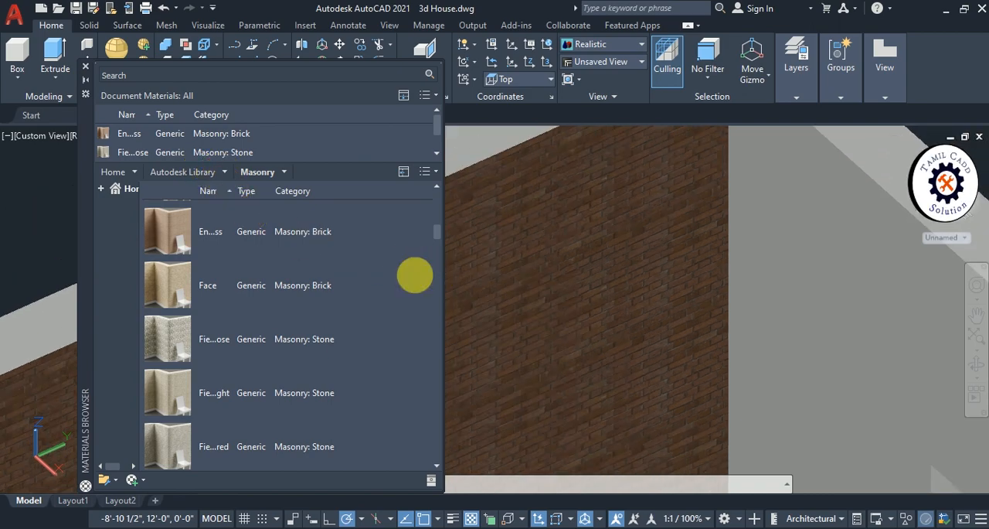
- Show the Autodesk Library's Wall Paint category in the Materials Browser
{"action": "scroll", "coordinate": [496, 258], "scroll_direction": "down", "scroll_amount": 5}
{"action": "scroll", "coordinate": [309, 232], "scroll_direction": "up", "scroll_amount": 1}
{"action": "left_click", "coordinate": [217, 173]}
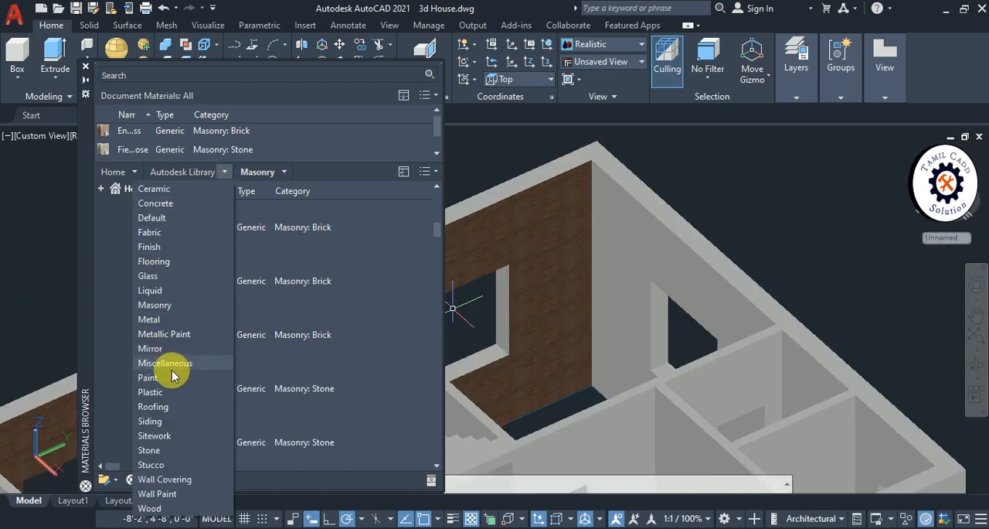
{"action": "left_click", "coordinate": [164, 495]}
{"action": "left_click", "coordinate": [203, 221]}
- Assign the "Aq...ne" Wall Paint: Matte material to the brick-covered inner face of the long outer wall beside the staircase
{"action": "middle_click_drag", "start_coordinate": [750, 293], "coordinate": [901, 282]}
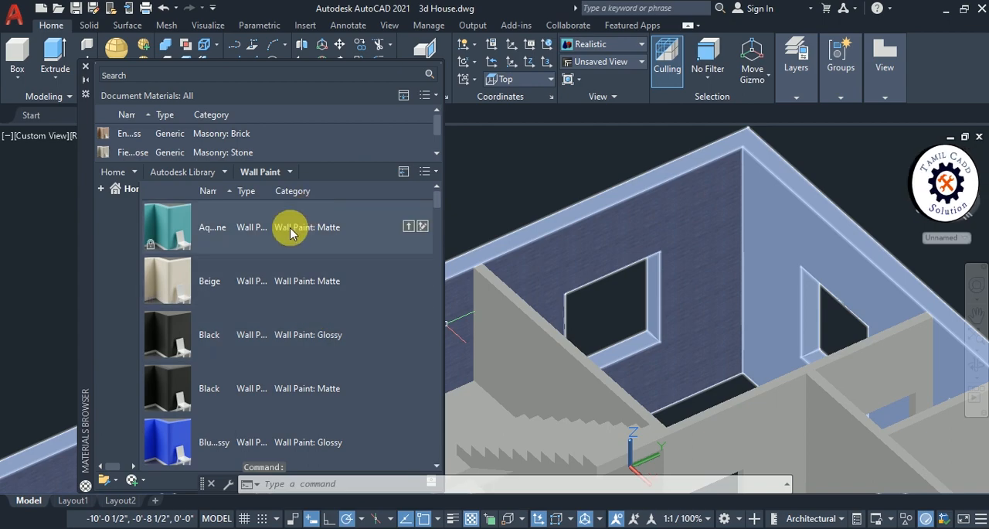
{"action": "left_click", "coordinate": [709, 252], "text": "ctrl"}
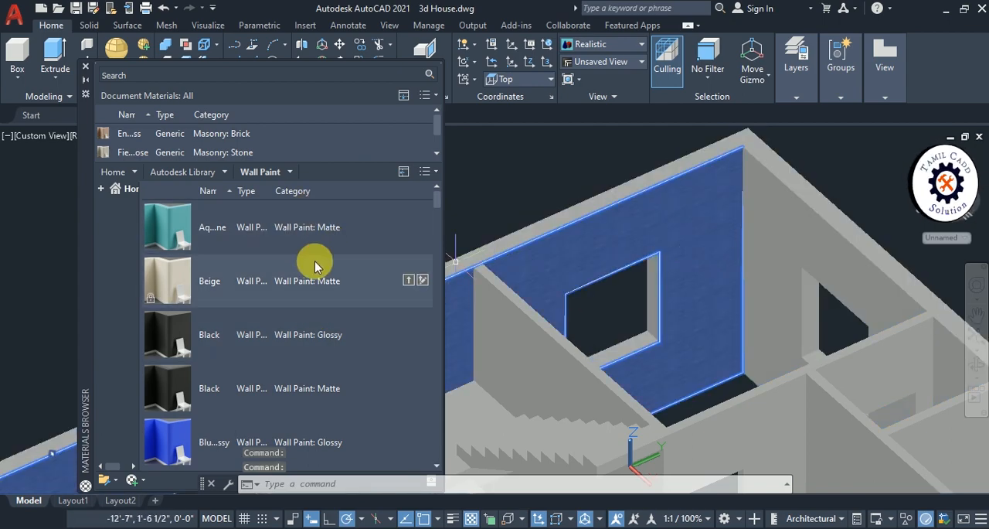
{"action": "right_click", "coordinate": [207, 227]}
{"action": "left_click", "coordinate": [247, 230]}
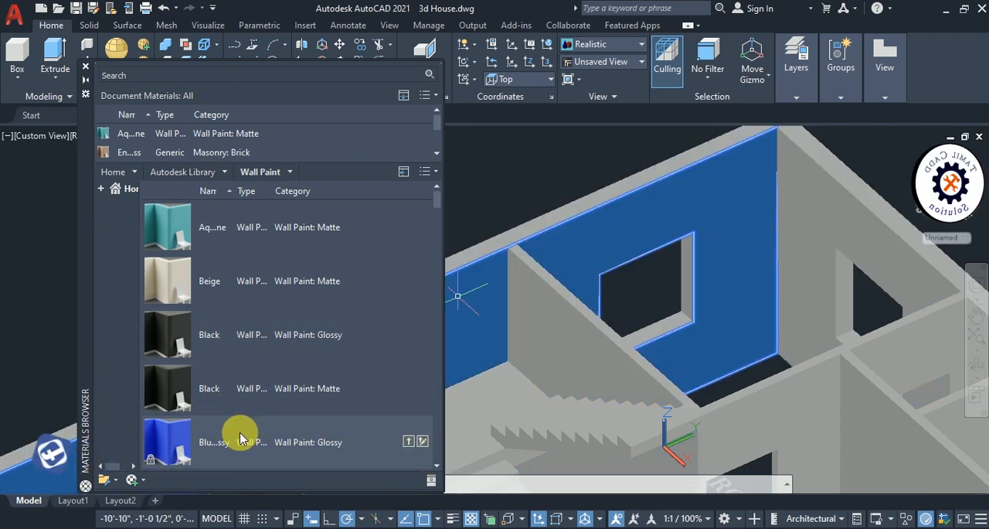
- Replace the paint on the same inner wall face with the "Blu...ssy" Wall Paint: Glossy material
{"action": "right_click", "coordinate": [258, 440]}
{"action": "left_click", "coordinate": [272, 444]}
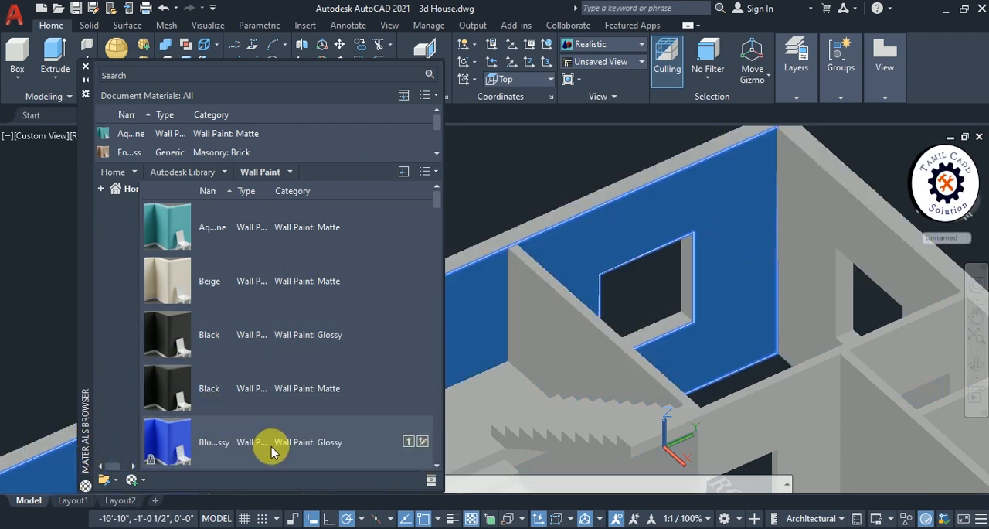
{"action": "scroll", "coordinate": [684, 289], "scroll_direction": "down", "scroll_amount": 6}
{"action": "scroll", "coordinate": [680, 313], "scroll_direction": "up", "scroll_amount": 5}
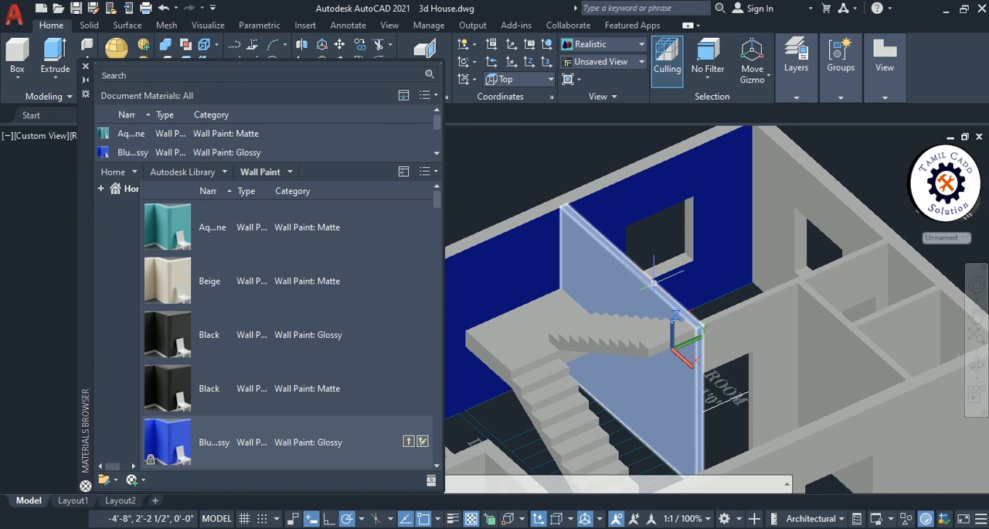
{"action": "middle_click_drag", "start_coordinate": [654, 283], "coordinate": [548, 314], "text": "shift"}
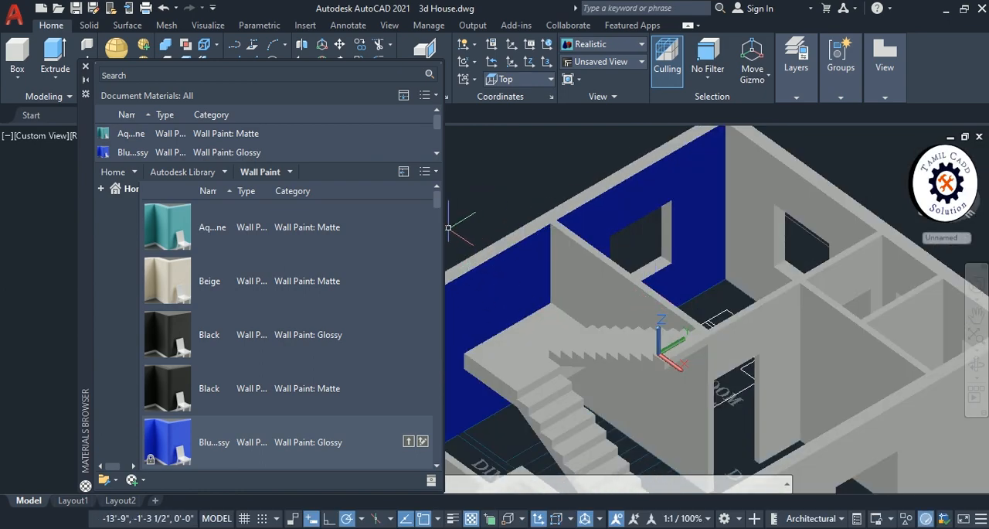
{"action": "scroll", "coordinate": [448, 227], "scroll_direction": "down", "scroll_amount": 5}
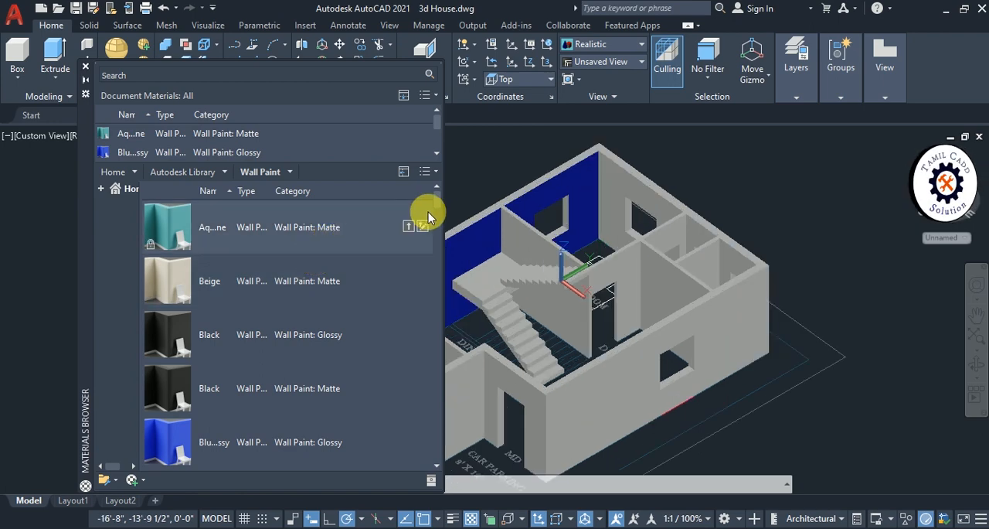
- Find the "Sky...ark" Wall Paint: Matte material in the library and assign it to the blue inner wall face
{"action": "left_click_drag", "start_coordinate": [436, 204], "coordinate": [451, 404]}
{"action": "left_click_drag", "start_coordinate": [449, 415], "coordinate": [447, 425]}
{"action": "middle_click_drag", "start_coordinate": [542, 238], "coordinate": [615, 274]}
{"action": "scroll", "coordinate": [614, 273], "scroll_direction": "up", "scroll_amount": 6}
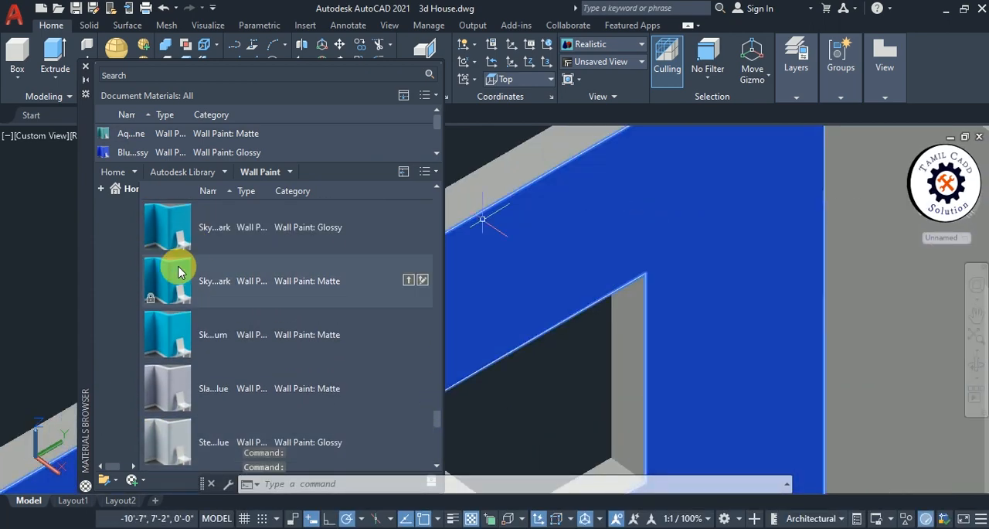
{"action": "right_click", "coordinate": [214, 283]}
{"action": "key", "text": "Escape"}
{"action": "scroll", "coordinate": [809, 299], "scroll_direction": "down", "scroll_amount": 6}
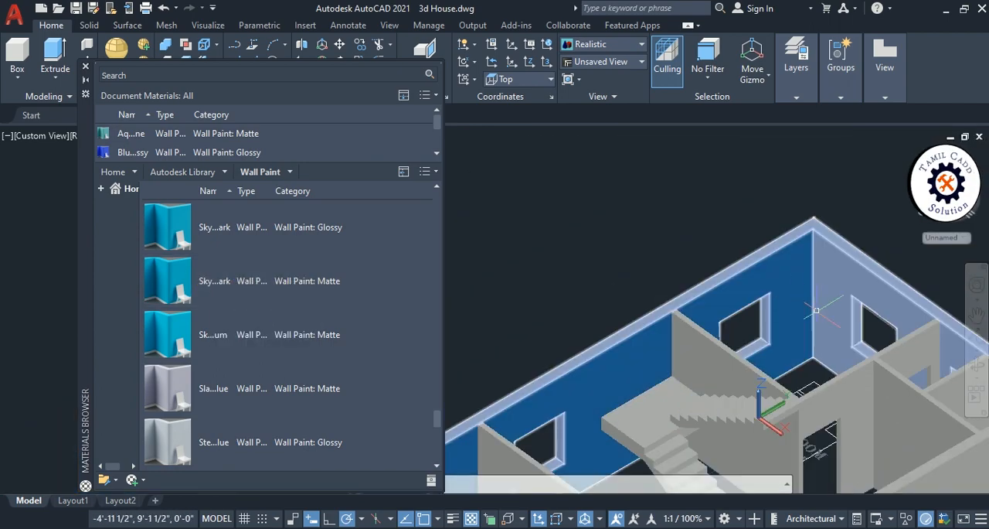
- Assign the same "Sky...ark" Wall Paint: Matte material to the inner face of the adjoining outer wall with the windows
{"action": "left_click", "coordinate": [847, 287], "text": "ctrl"}
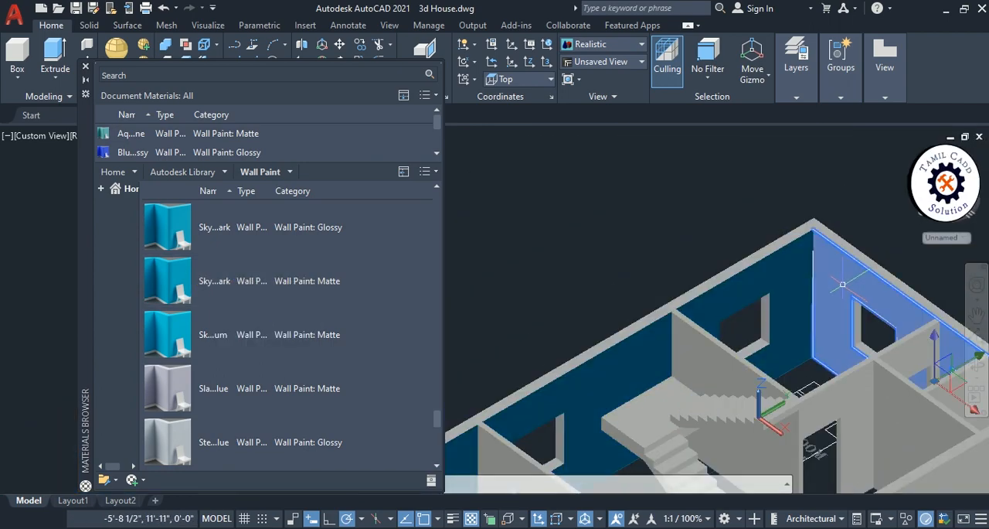
{"action": "right_click", "coordinate": [216, 276]}
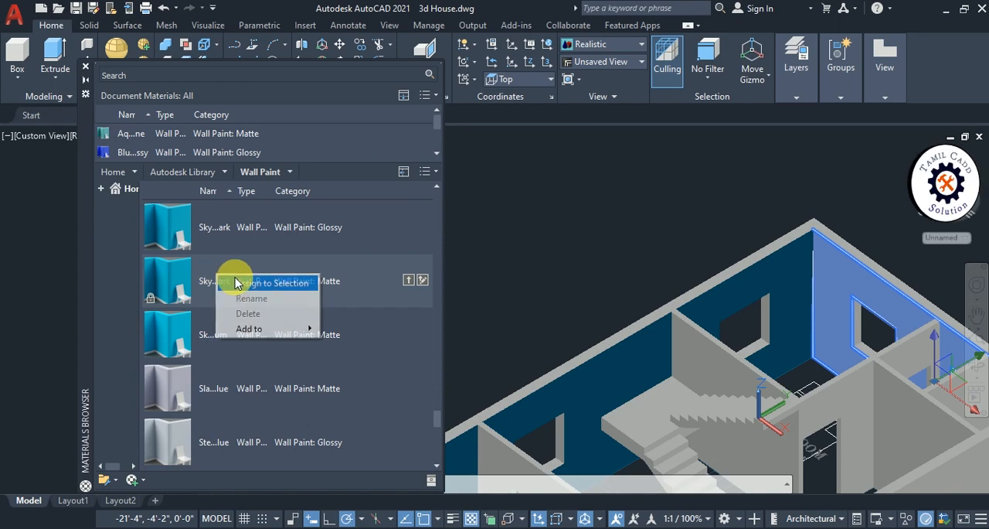
{"action": "left_click", "coordinate": [259, 283]}
{"action": "key", "text": "Escape"}
{"action": "middle_click_drag", "start_coordinate": [745, 266], "coordinate": [659, 193]}
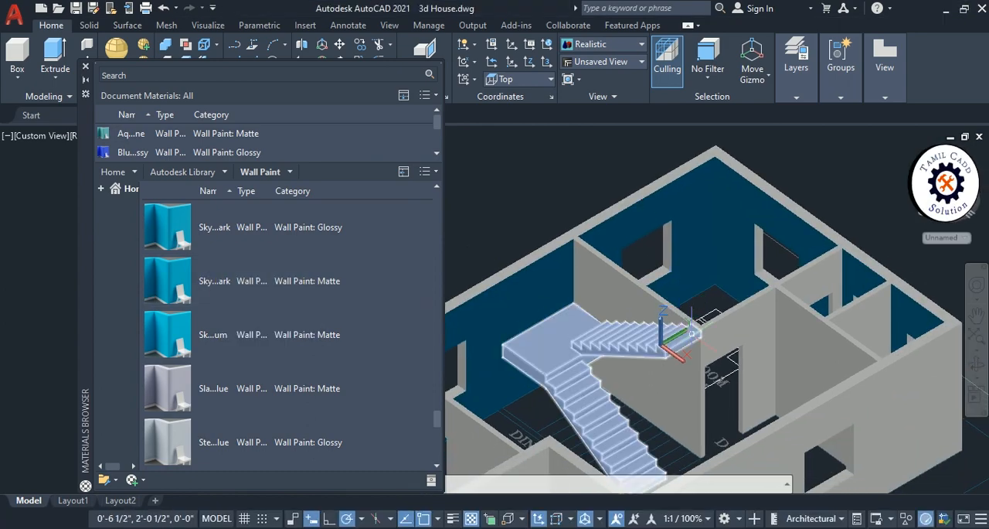
- Select the bedroom's partition wall faces, including those above the door openings, and assign "Sky...ark" Wall Paint: Matte to them
{"action": "middle_click_drag", "start_coordinate": [620, 332], "coordinate": [706, 330]}
{"action": "scroll", "coordinate": [822, 340], "scroll_direction": "up", "scroll_amount": 10}
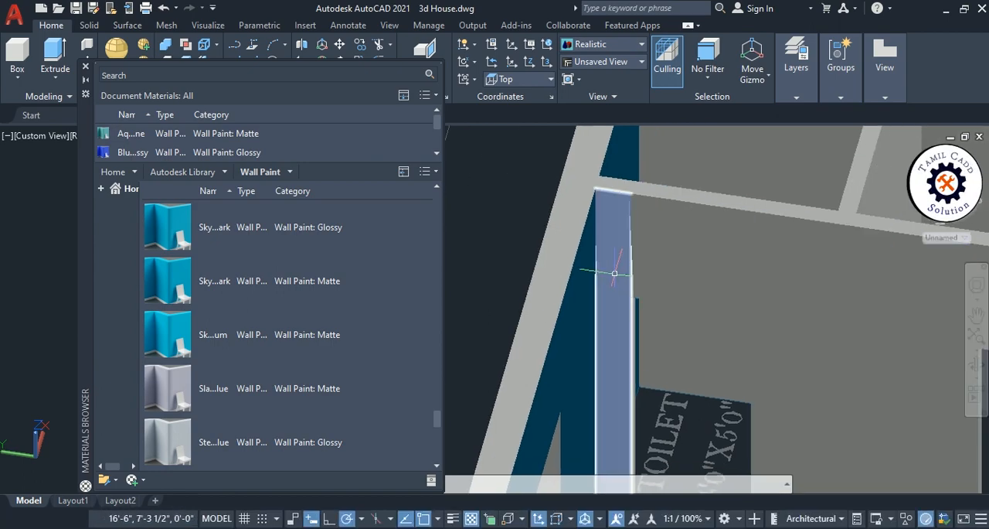
{"action": "scroll", "coordinate": [810, 289], "scroll_direction": "down", "scroll_amount": 10}
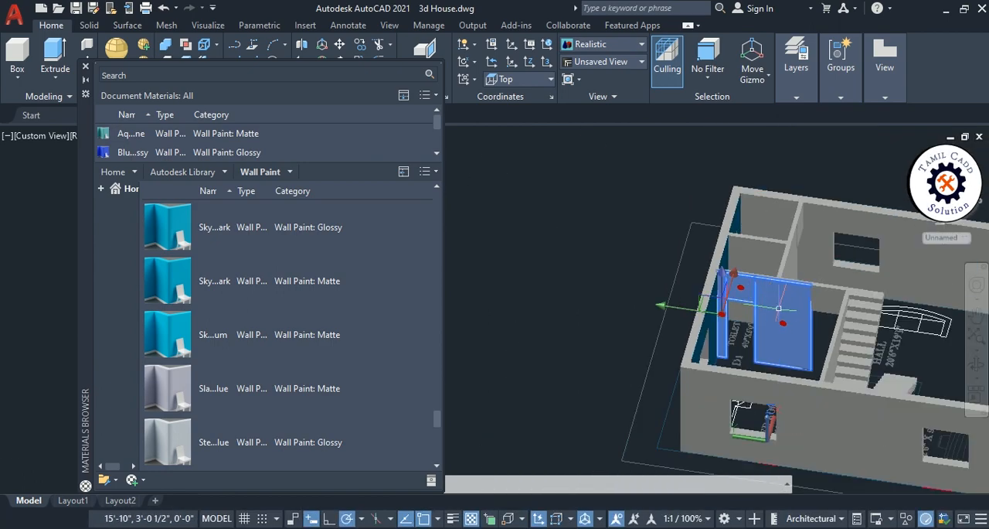
{"action": "mouse_move", "coordinate": [695, 282]}
{"action": "middle_mouse_down", "text": "shift"}
{"action": "mouse_move", "coordinate": [737, 291]}
{"action": "mouse_move", "coordinate": [817, 285]}
{"action": "mouse_move", "coordinate": [681, 295]}
{"action": "middle_mouse_up", "text": "shift"}
{"action": "scroll", "coordinate": [680, 249], "scroll_direction": "up", "scroll_amount": 5}
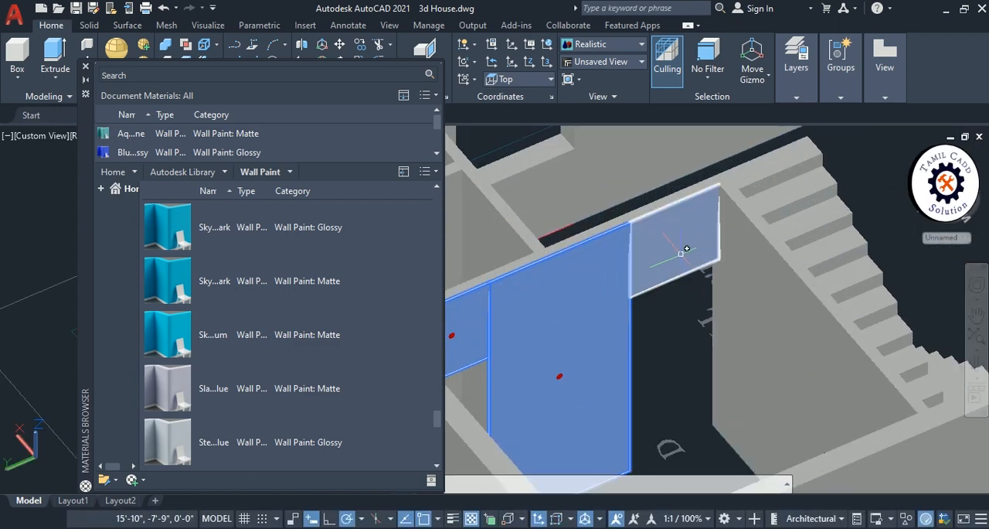
{"action": "right_click", "coordinate": [209, 292]}
{"action": "left_click", "coordinate": [246, 298]}
- Examine the painted bedroom walls and the rest of the house from different sides
{"action": "scroll", "coordinate": [633, 323], "scroll_direction": "down", "scroll_amount": 5}
{"action": "middle_click_drag", "start_coordinate": [653, 363], "coordinate": [544, 321], "text": "shift"}
{"action": "scroll", "coordinate": [754, 271], "scroll_direction": "up", "scroll_amount": 4}
{"action": "scroll", "coordinate": [631, 305], "scroll_direction": "up", "scroll_amount": 3}
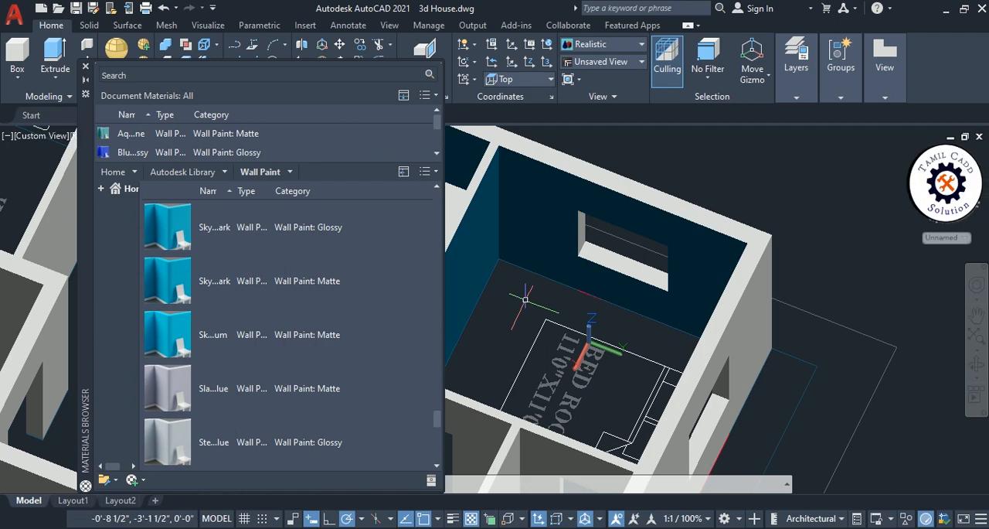
{"action": "scroll", "coordinate": [607, 307], "scroll_direction": "down", "scroll_amount": 3}
{"action": "middle_click_drag", "start_coordinate": [606, 307], "coordinate": [848, 241]}
{"action": "scroll", "coordinate": [869, 224], "scroll_direction": "down", "scroll_amount": 6}
{"action": "scroll", "coordinate": [782, 277], "scroll_direction": "up", "scroll_amount": 5}
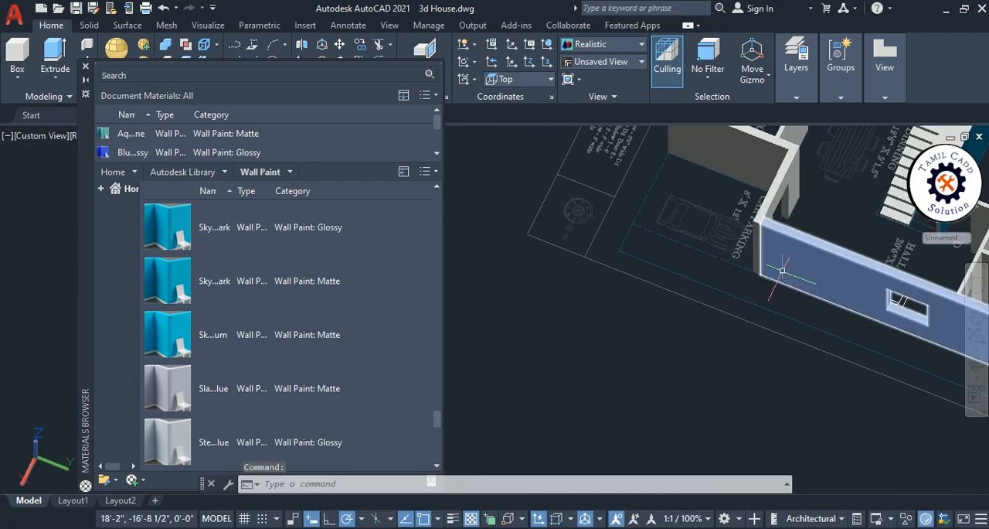
- Assign the "Cle...ive" Glass: Glazing material from the Glass category to the wall piece above the main door
{"action": "middle_click_drag", "start_coordinate": [748, 272], "coordinate": [860, 277]}
{"action": "middle_click_drag", "start_coordinate": [780, 282], "coordinate": [604, 375]}
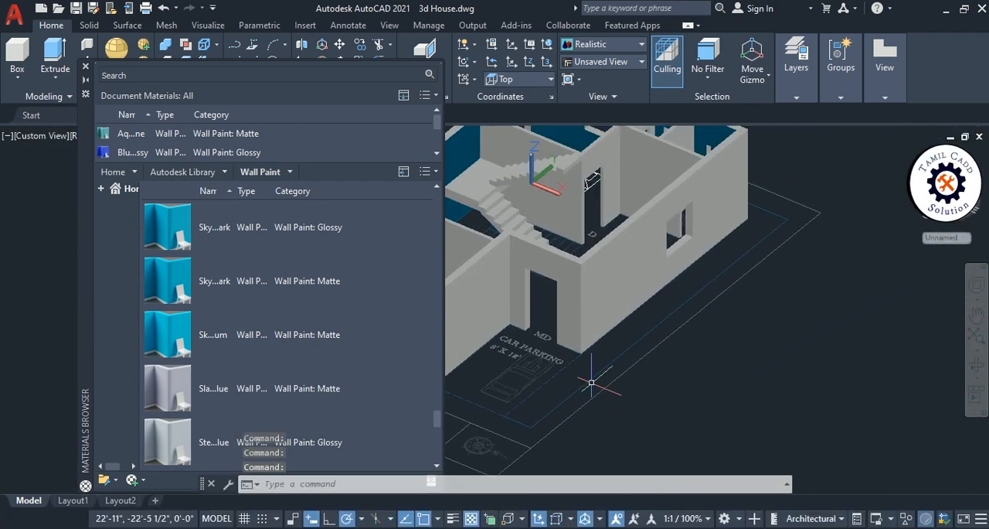
{"action": "scroll", "coordinate": [540, 271], "scroll_direction": "up", "scroll_amount": 4}
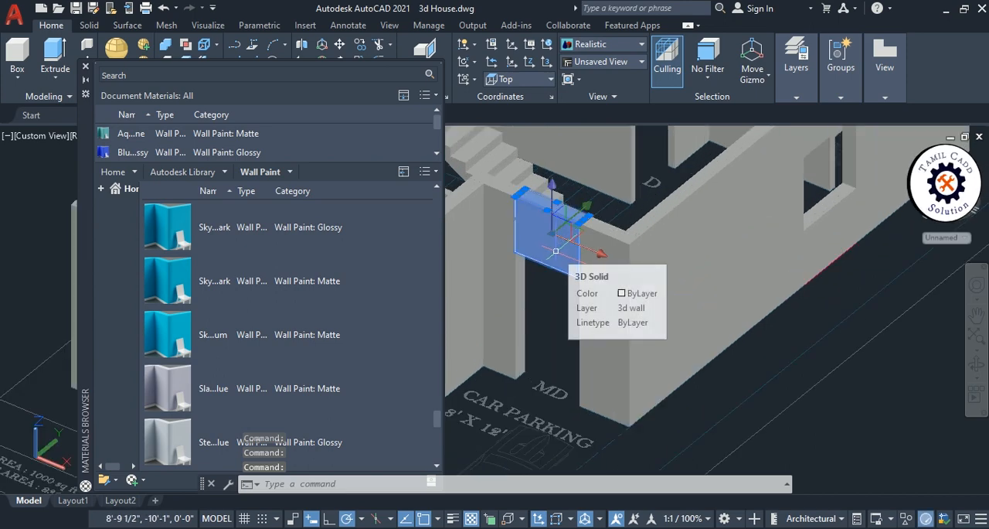
{"action": "left_click", "coordinate": [224, 171]}
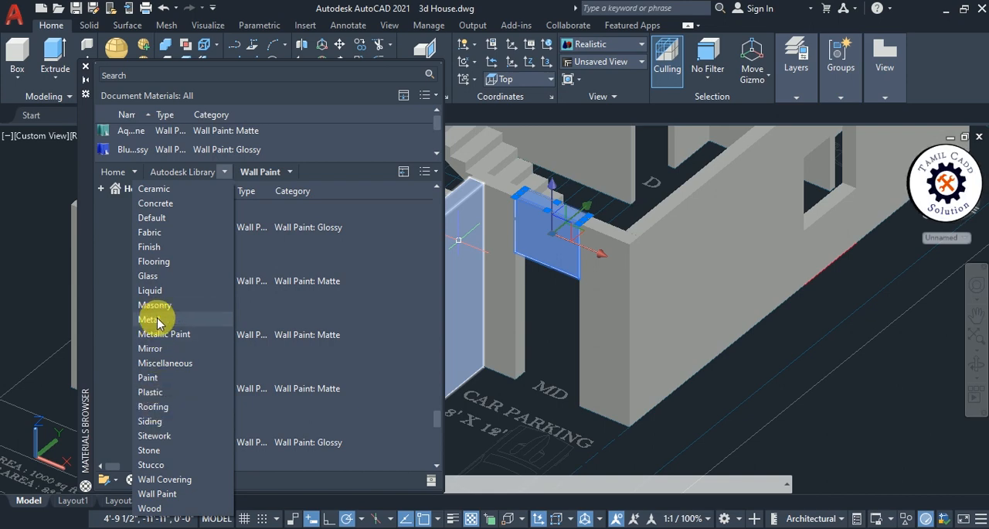
{"action": "left_click", "coordinate": [152, 276]}
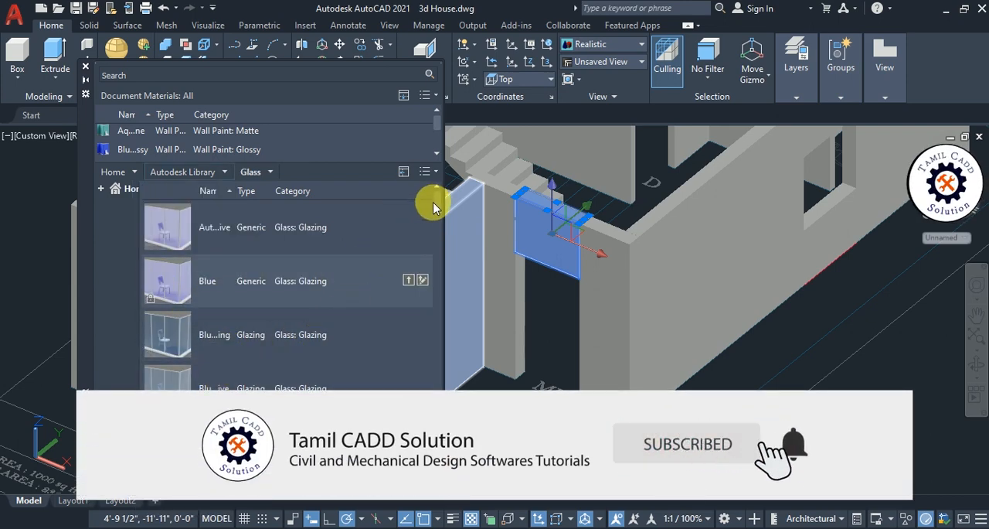
{"action": "left_click_drag", "start_coordinate": [434, 207], "coordinate": [440, 260]}
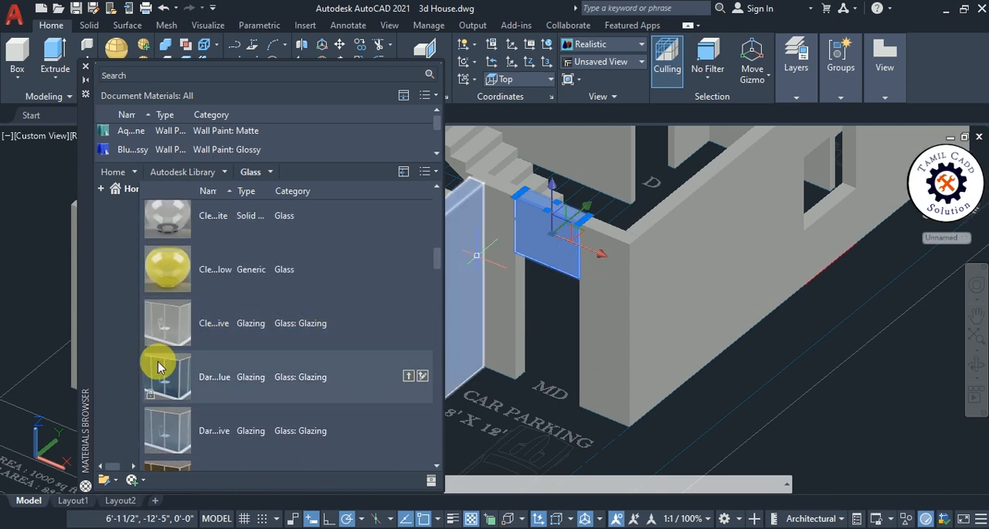
{"action": "right_click", "coordinate": [225, 323]}
{"action": "left_click", "coordinate": [263, 327]}
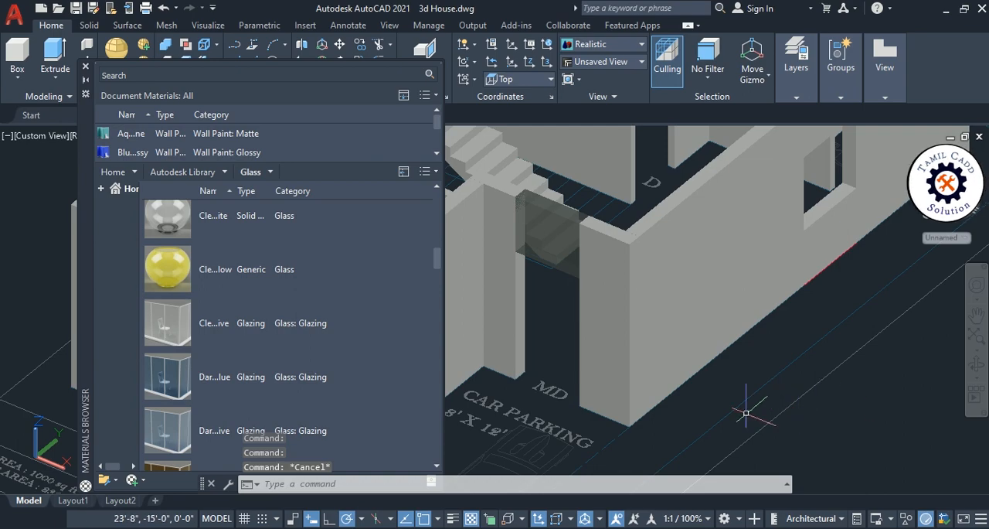
- Assign the "Dar...lue" Glass: Glazing material to the hall's whole outer wall next to the main door
{"action": "middle_click_drag", "start_coordinate": [546, 339], "coordinate": [607, 333], "text": "shift"}
{"action": "middle_click_drag", "start_coordinate": [624, 249], "coordinate": [525, 330]}
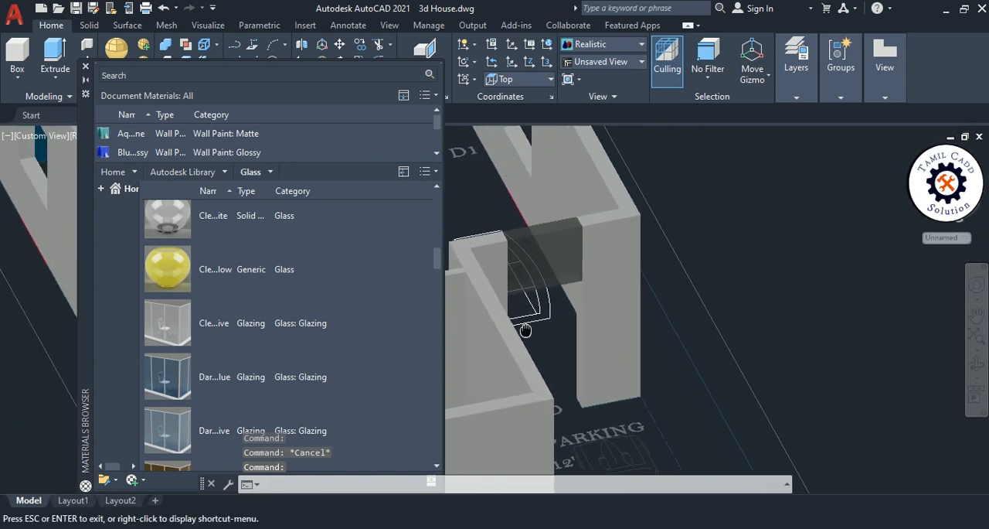
{"action": "scroll", "coordinate": [535, 218], "scroll_direction": "up", "scroll_amount": 6}
{"action": "scroll", "coordinate": [536, 304], "scroll_direction": "down", "scroll_amount": 6}
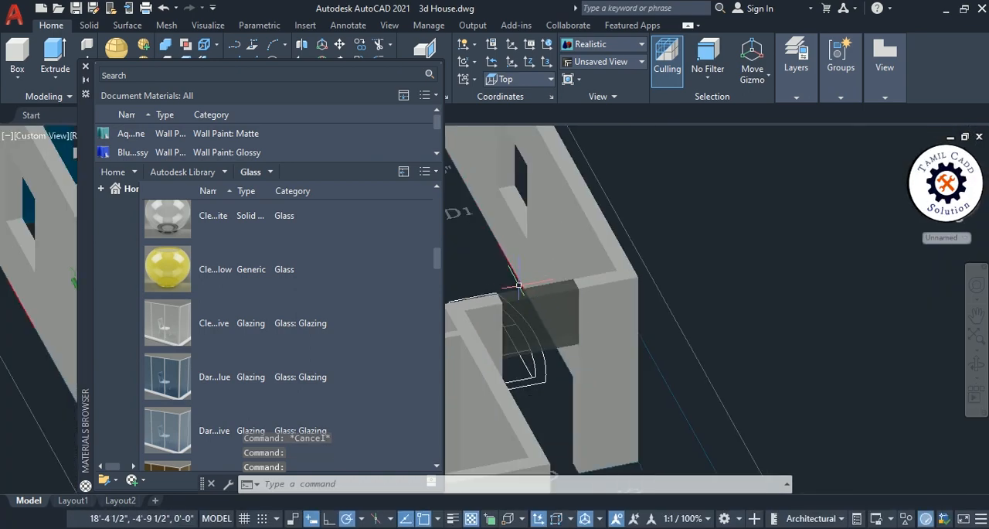
{"action": "scroll", "coordinate": [597, 316], "scroll_direction": "down", "scroll_amount": 3}
{"action": "left_click", "coordinate": [596, 274]}
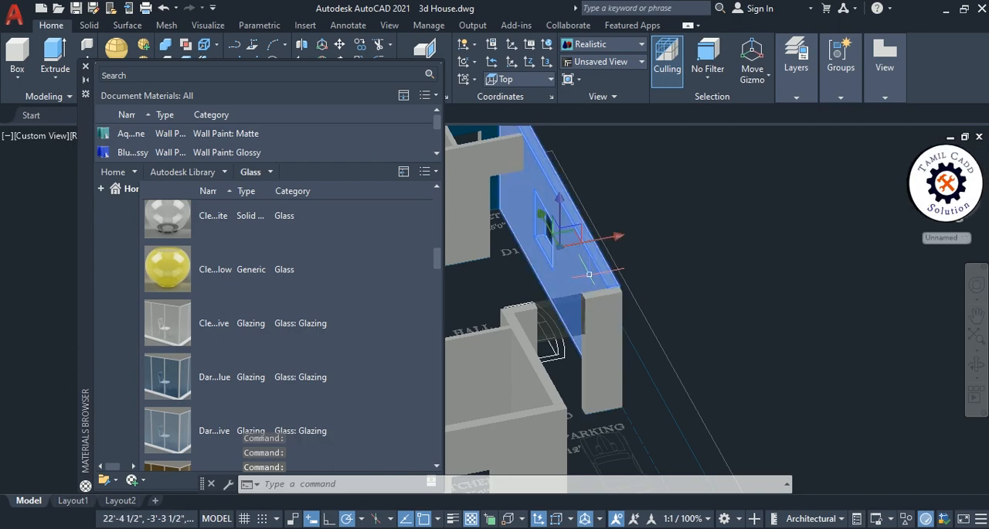
{"action": "right_click", "coordinate": [194, 376]}
{"action": "left_click", "coordinate": [240, 380]}
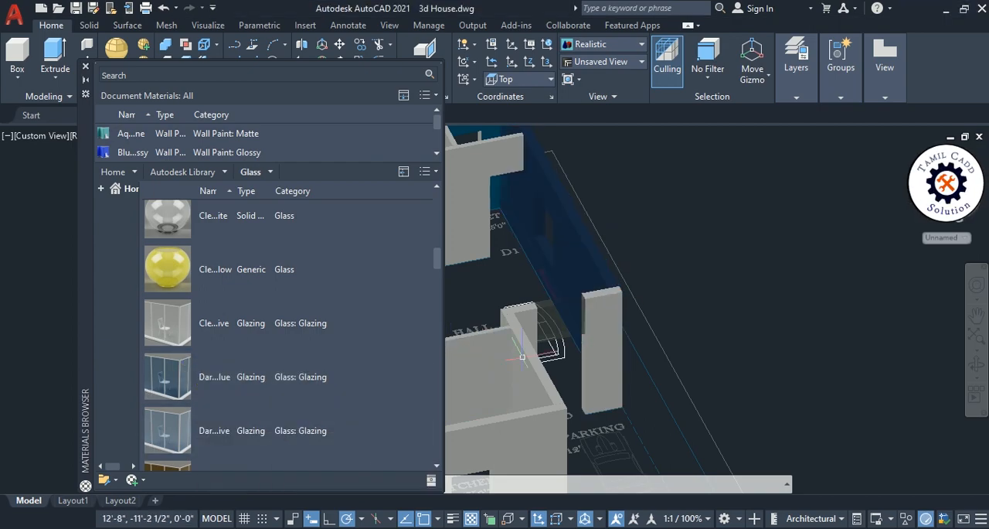
- Replace the dark blue glazing on the hall's outer wall with the "Cle...ive" Glass: Glazing material
{"action": "middle_click_drag", "start_coordinate": [559, 350], "coordinate": [610, 325], "text": "shift"}
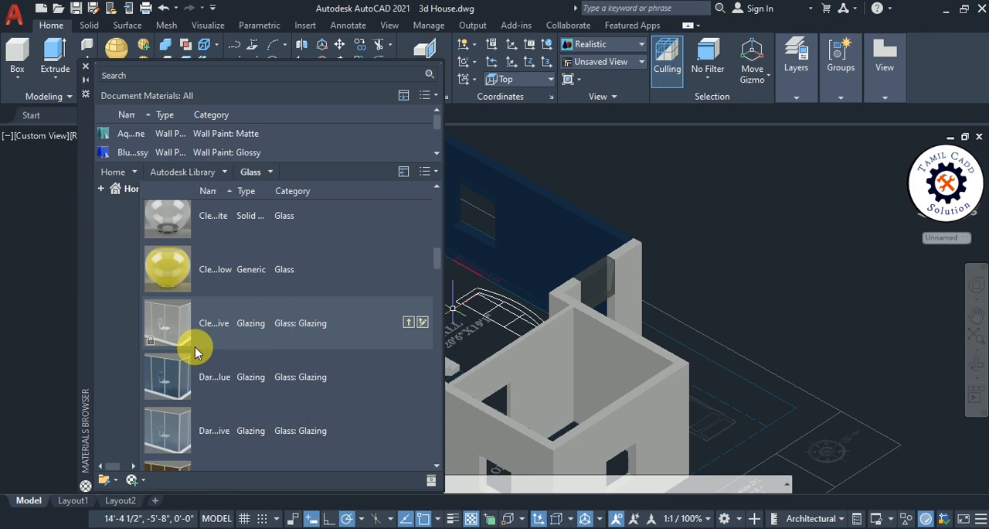
{"action": "left_click", "coordinate": [564, 246]}
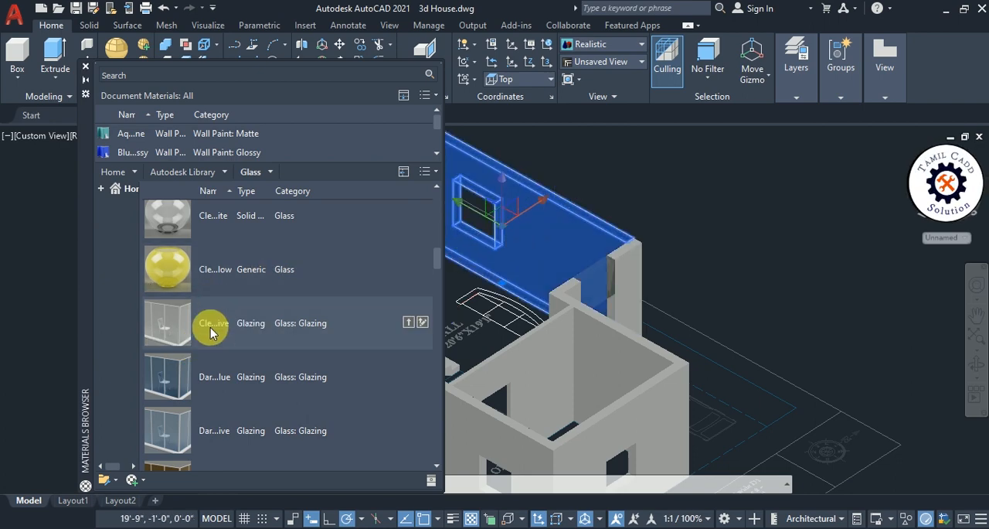
{"action": "left_click", "coordinate": [238, 345]}
{"action": "middle_click_drag", "start_coordinate": [660, 221], "coordinate": [750, 282]}
- Assign the "Cle...ite" solid Glass material to the hall's outer wall in place of the glazing
{"action": "left_click", "coordinate": [452, 286]}
{"action": "right_click", "coordinate": [208, 232]}
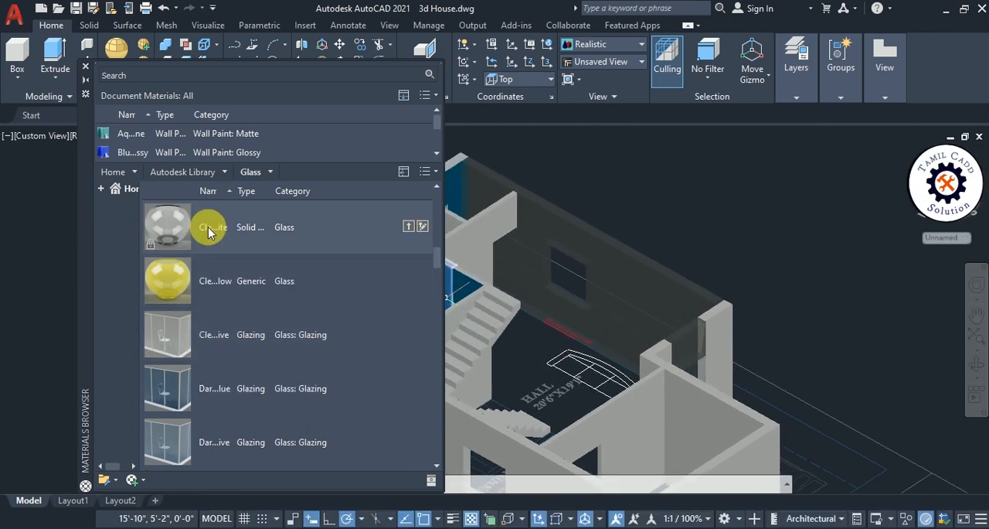
{"action": "left_click", "coordinate": [621, 287]}
{"action": "right_click", "coordinate": [621, 288]}
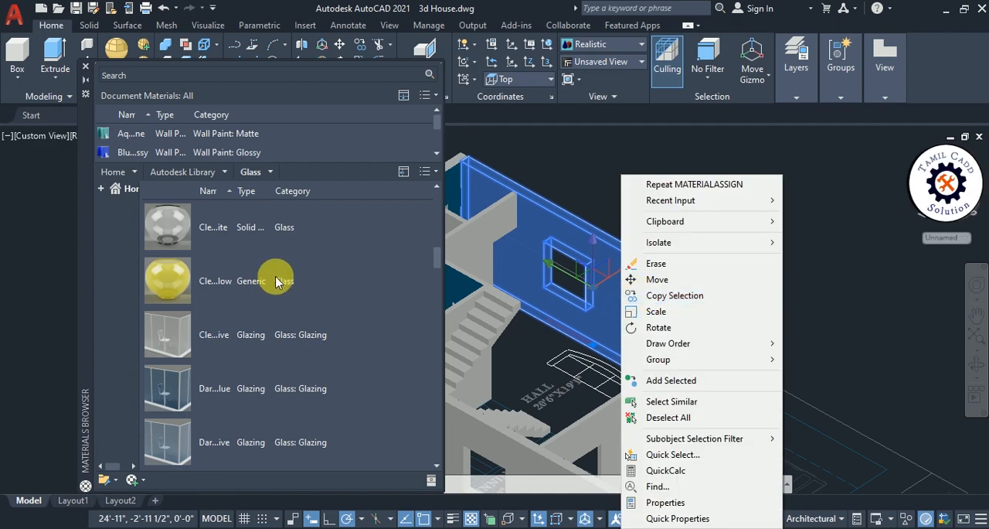
{"action": "left_click", "coordinate": [225, 246]}
{"action": "right_click", "coordinate": [237, 227]}
{"action": "left_click", "coordinate": [252, 230]}
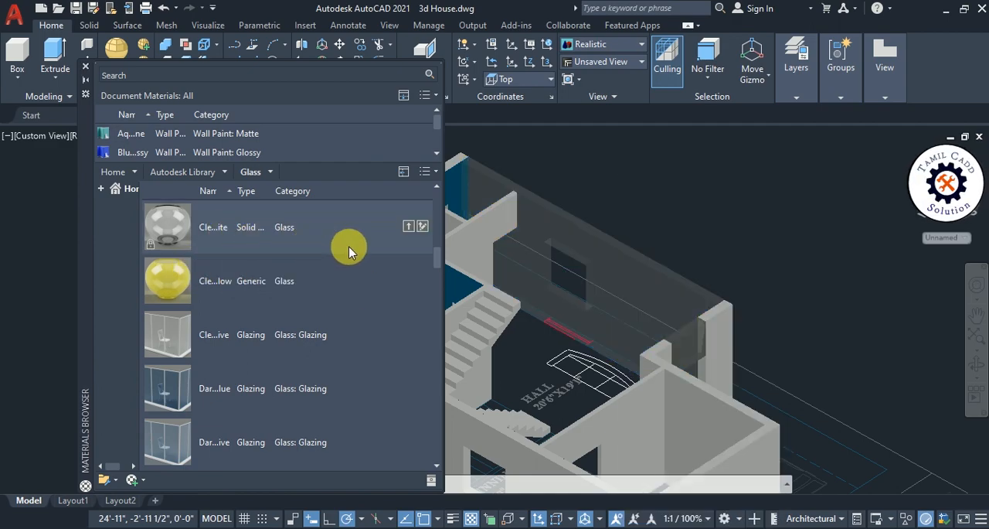
{"action": "middle_click_drag", "start_coordinate": [669, 232], "coordinate": [811, 247]}
{"action": "scroll", "coordinate": [823, 298], "scroll_direction": "up", "scroll_amount": 3}
{"action": "scroll", "coordinate": [796, 301], "scroll_direction": "down", "scroll_amount": 4}
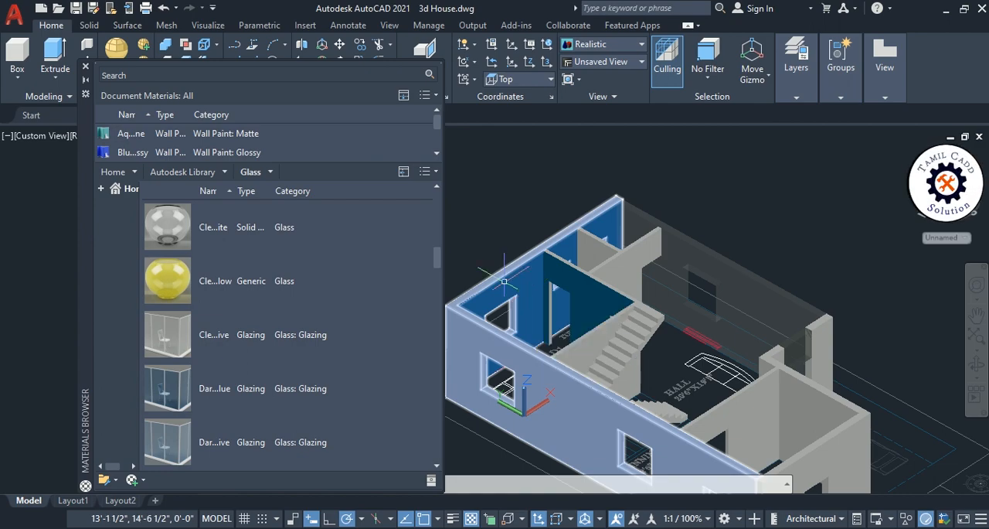
{"action": "scroll", "coordinate": [504, 282], "scroll_direction": "down", "scroll_amount": 2}
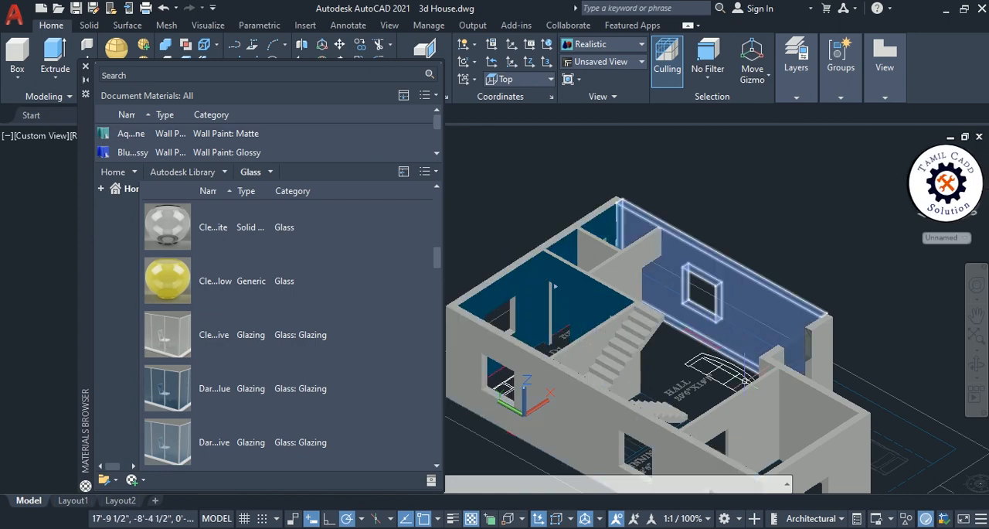
- Assign the "1....wn" Ceramic: Tile material from the full Autodesk Library to the hall's outer wall in place of the glass
{"action": "middle_click_drag", "start_coordinate": [678, 336], "coordinate": [710, 359]}
{"action": "scroll", "coordinate": [668, 359], "scroll_direction": "up", "scroll_amount": 2}
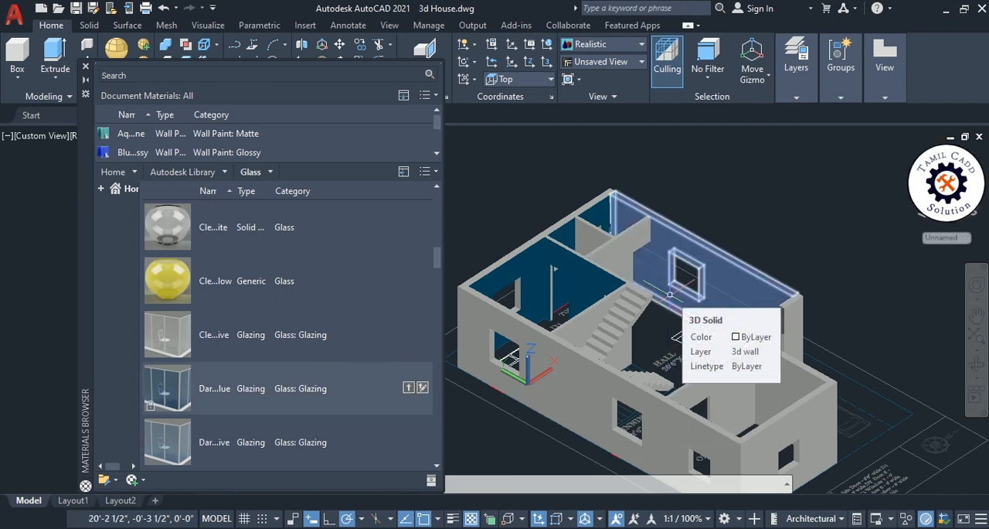
{"action": "left_click", "coordinate": [713, 274]}
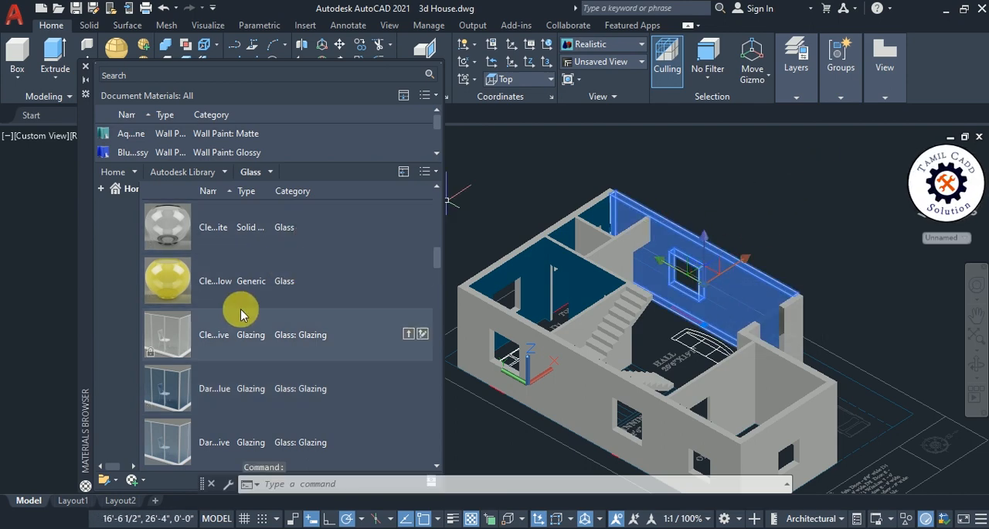
{"action": "left_click", "coordinate": [190, 172]}
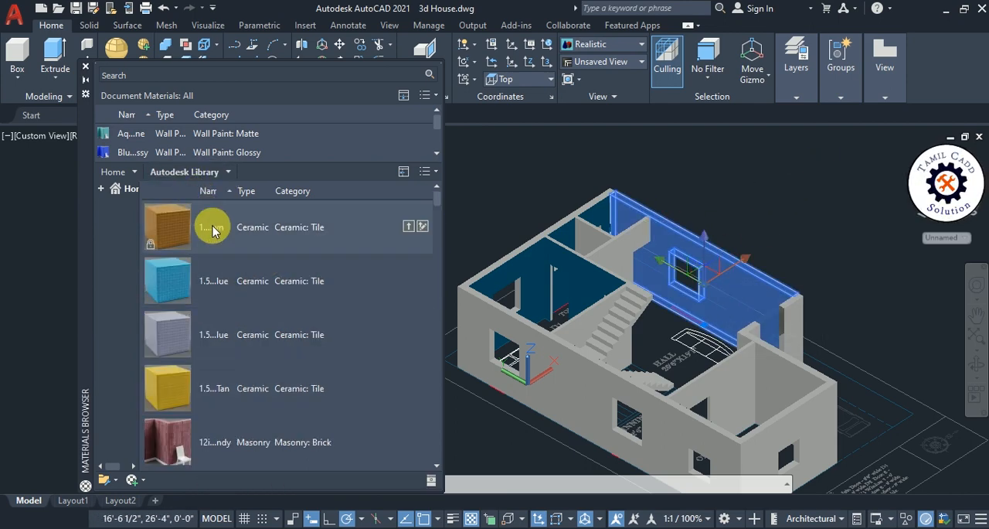
{"action": "left_click_drag", "start_coordinate": [209, 241], "coordinate": [643, 256]}
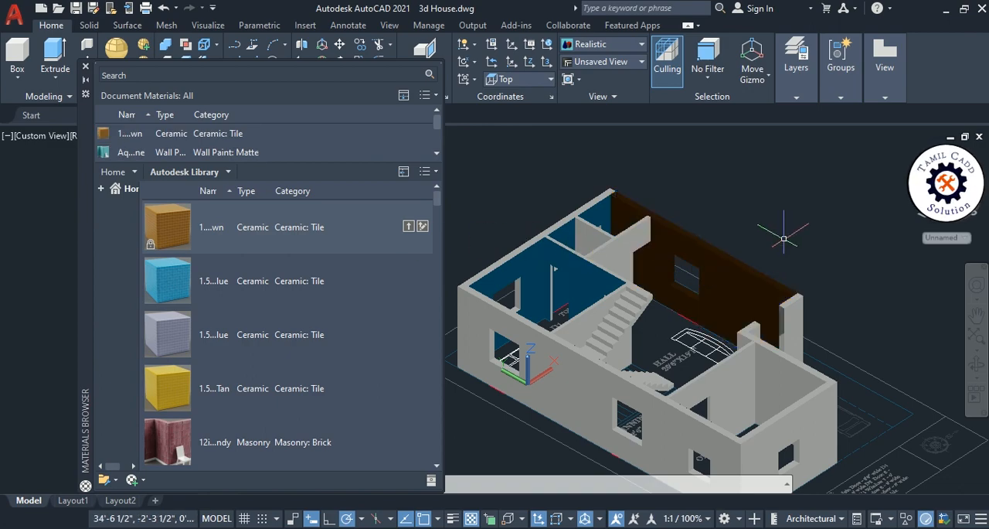
- Assign the "An...ba" Generic material from the Wood category to the hall's outer wall in place of the ceramic tile
{"action": "scroll", "coordinate": [733, 212], "scroll_direction": "up", "scroll_amount": 5}
{"action": "left_click", "coordinate": [735, 254]}
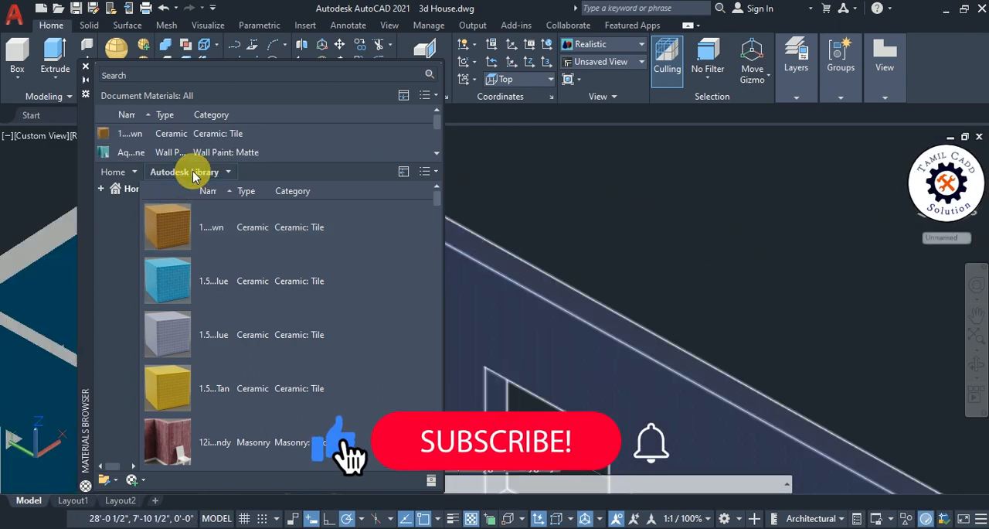
{"action": "left_click", "coordinate": [227, 171]}
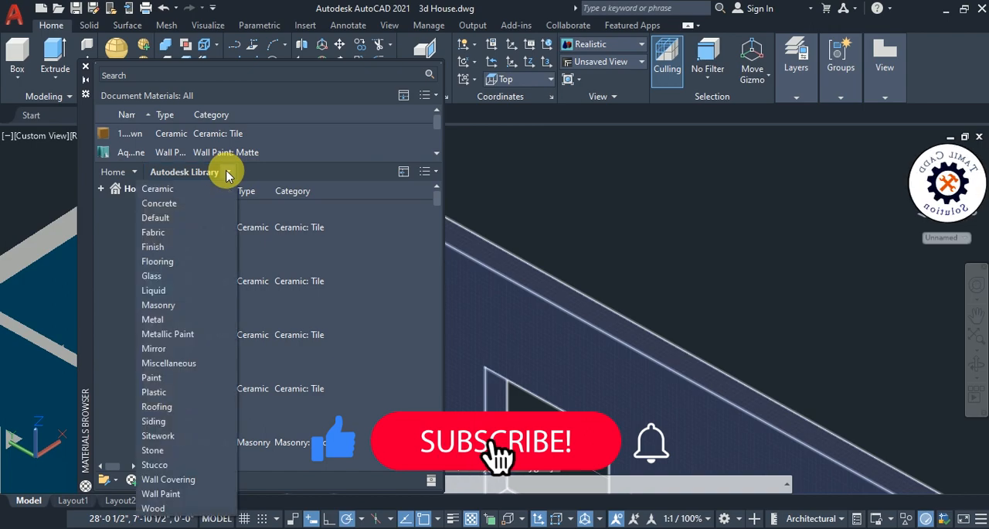
{"action": "left_click", "coordinate": [155, 508]}
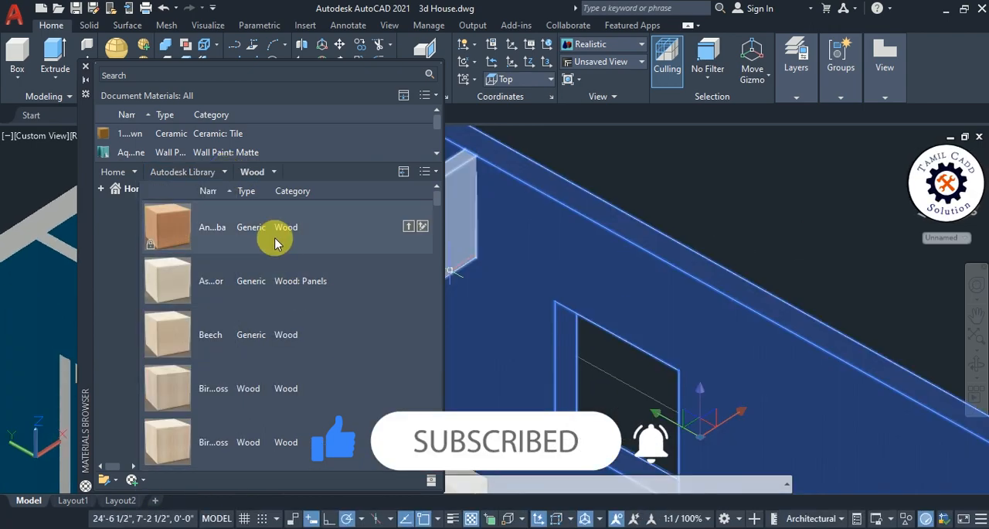
{"action": "right_click", "coordinate": [199, 222]}
{"action": "left_click", "coordinate": [252, 231]}
{"action": "key", "text": "Escape"}
{"action": "scroll", "coordinate": [662, 216], "scroll_direction": "down", "scroll_amount": 7}
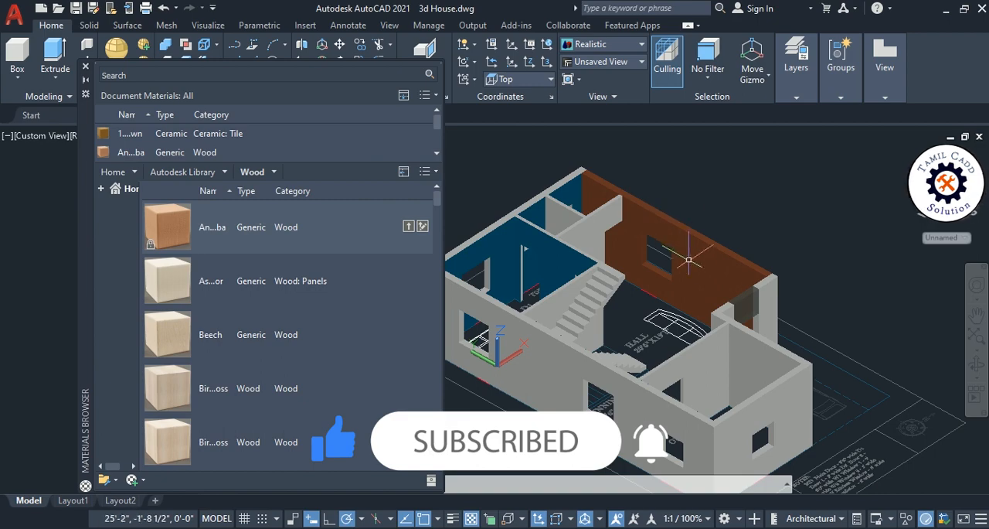
{"action": "scroll", "coordinate": [688, 260], "scroll_direction": "up", "scroll_amount": 2}
{"action": "scroll", "coordinate": [695, 278], "scroll_direction": "down", "scroll_amount": 5}
{"action": "scroll", "coordinate": [710, 302], "scroll_direction": "up", "scroll_amount": 4}
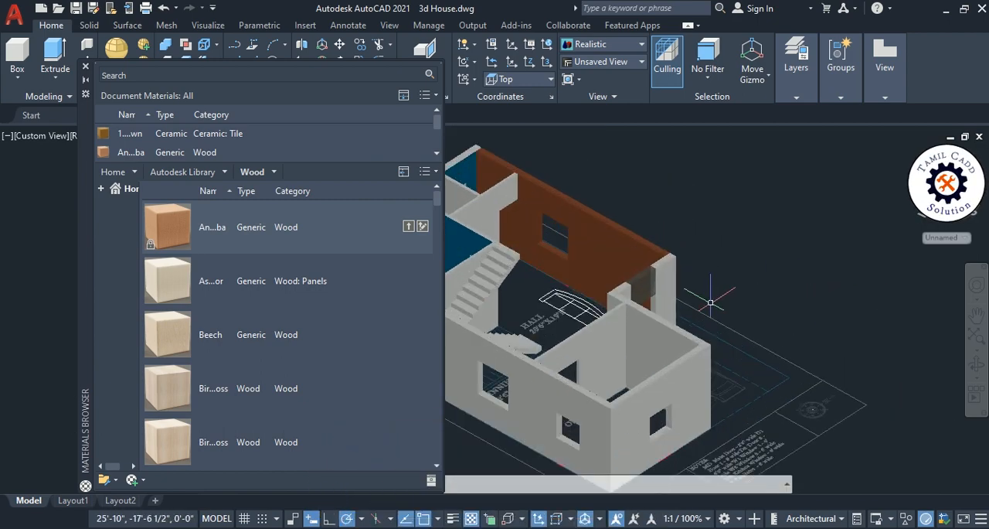
{"action": "scroll", "coordinate": [710, 303], "scroll_direction": "up", "scroll_amount": 2}
- Assign the "An...ba" wood material to the whole staircase in the hall
{"action": "middle_click_drag", "start_coordinate": [594, 292], "coordinate": [739, 329]}
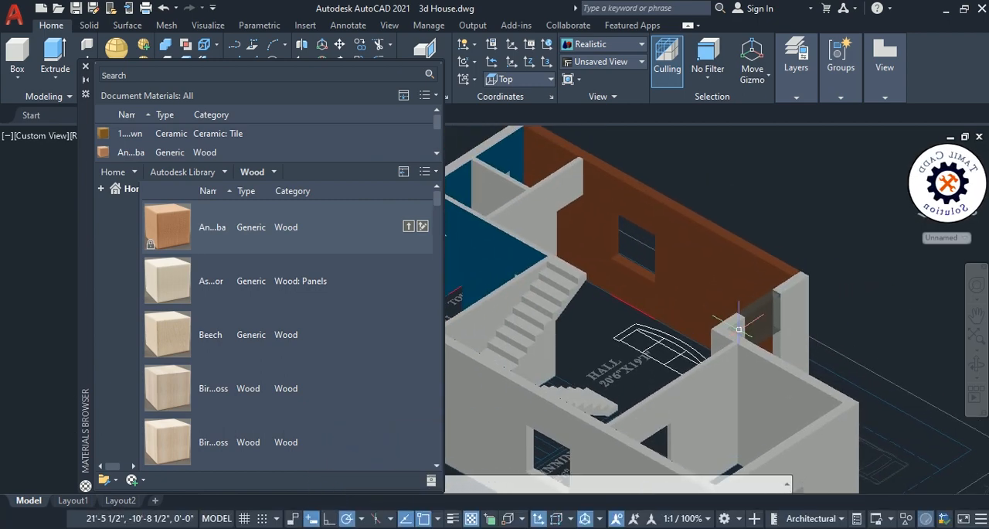
{"action": "left_click", "coordinate": [552, 308]}
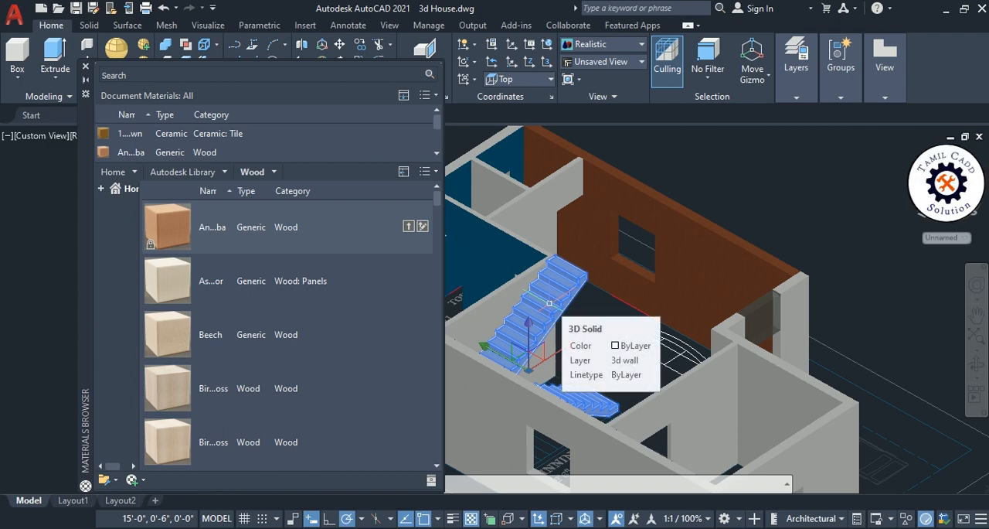
{"action": "right_click", "coordinate": [201, 235]}
{"action": "left_click", "coordinate": [214, 248]}
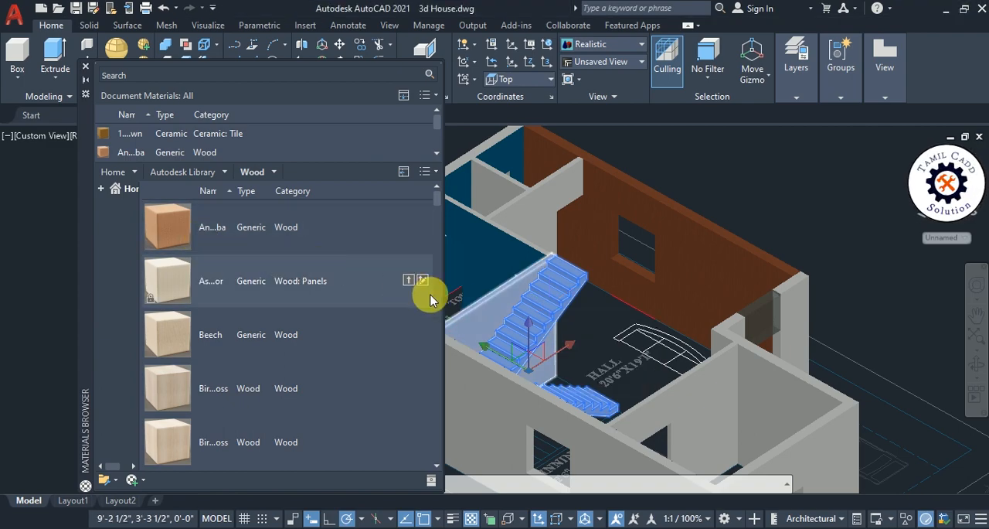
{"action": "key", "text": "Escape"}
{"action": "middle_click_drag", "start_coordinate": [653, 347], "coordinate": [410, 371], "text": "shift"}
{"action": "middle_click_drag", "start_coordinate": [595, 289], "coordinate": [571, 303]}
{"action": "scroll", "coordinate": [662, 335], "scroll_direction": "up", "scroll_amount": 3}
{"action": "scroll", "coordinate": [662, 334], "scroll_direction": "down", "scroll_amount": 5}
{"action": "scroll", "coordinate": [595, 304], "scroll_direction": "up", "scroll_amount": 2}
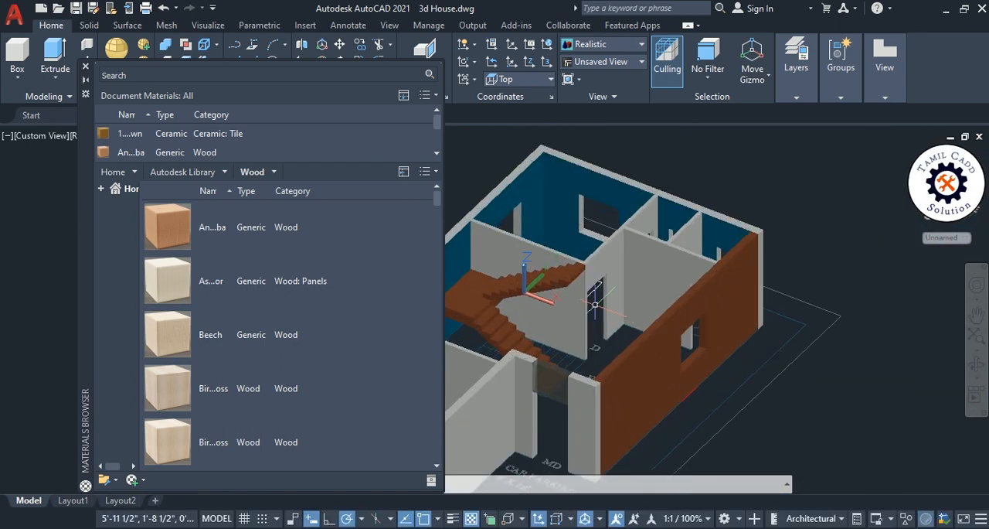
- Assign the "An...ba" wood material to the short wall piece between the main door and the hall's wood-finished outer wall
{"action": "scroll", "coordinate": [595, 305], "scroll_direction": "up", "scroll_amount": 2}
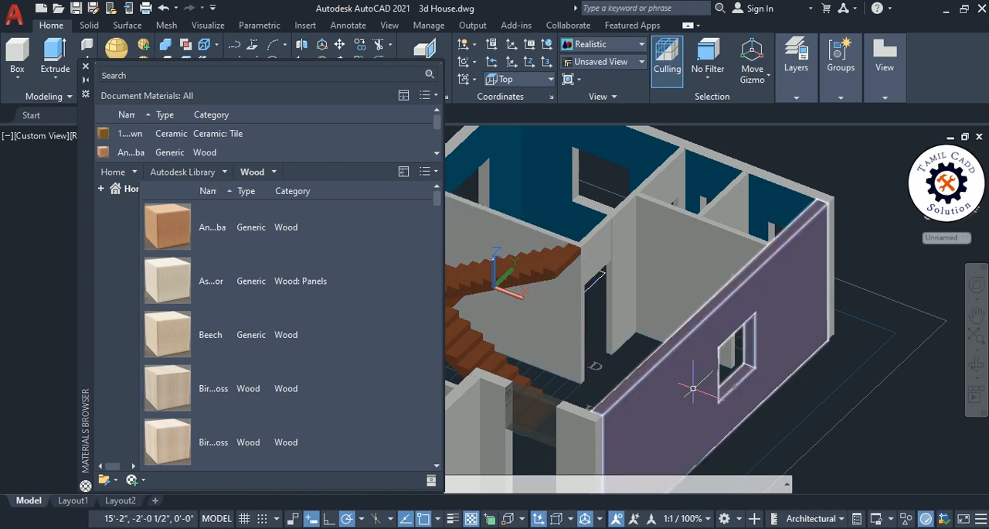
{"action": "middle_click_drag", "start_coordinate": [676, 398], "coordinate": [702, 311]}
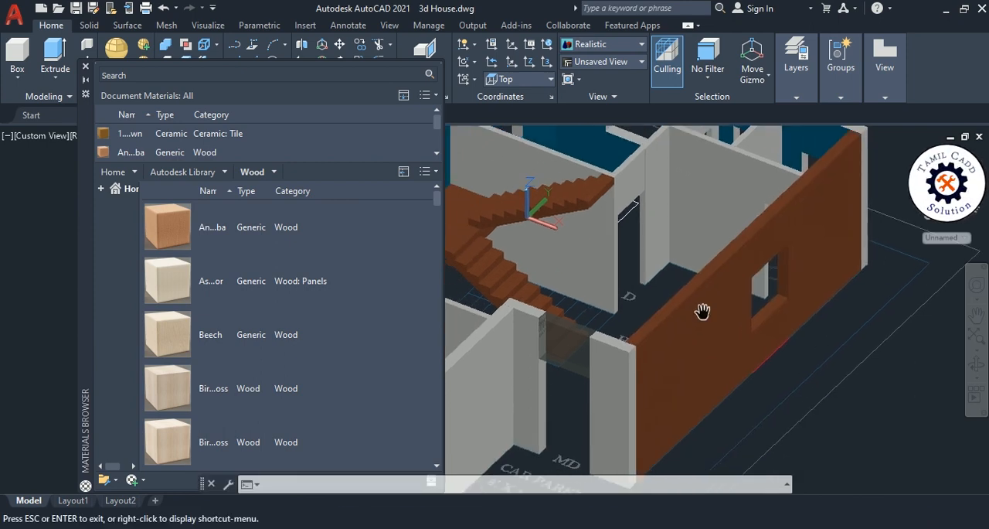
{"action": "left_click", "coordinate": [598, 384]}
{"action": "right_click", "coordinate": [244, 229]}
{"action": "left_click", "coordinate": [267, 237]}
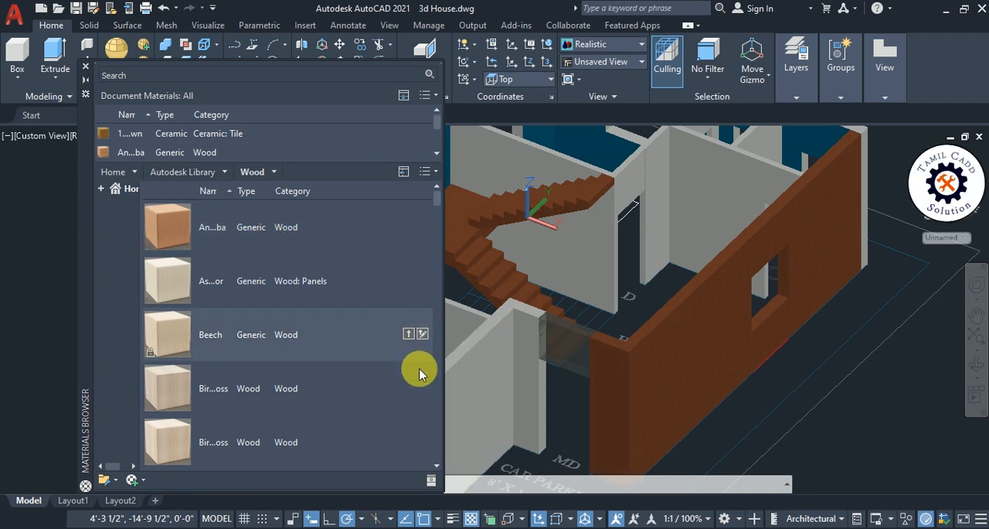
- Assign the "As...or" Wood: Panels material to the outer wall facing the car parking
{"action": "middle_click_drag", "start_coordinate": [684, 405], "coordinate": [839, 289]}
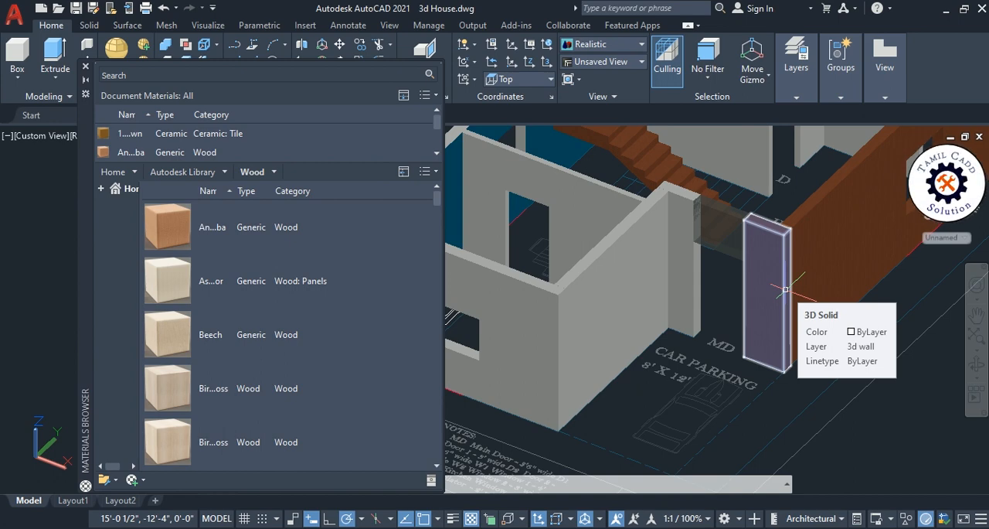
{"action": "left_click", "coordinate": [616, 307]}
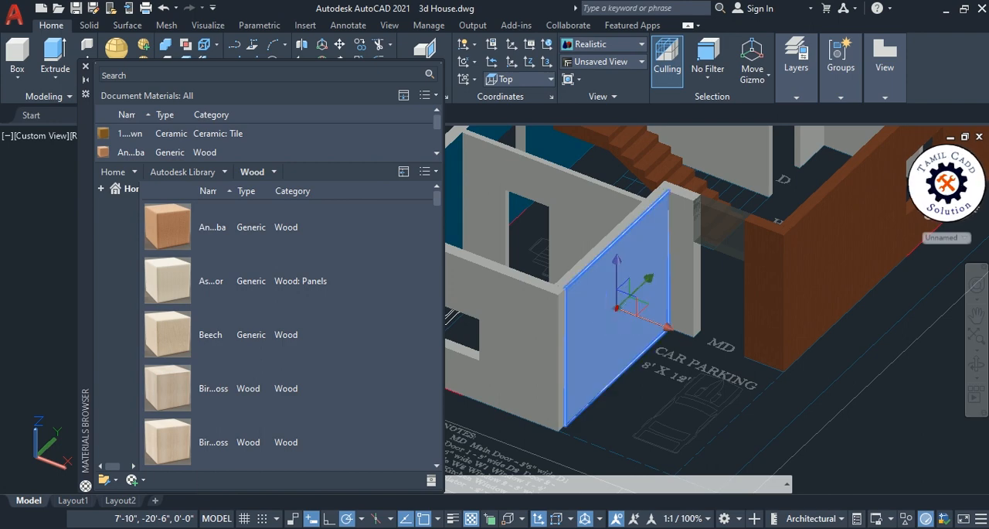
{"action": "right_click", "coordinate": [263, 292]}
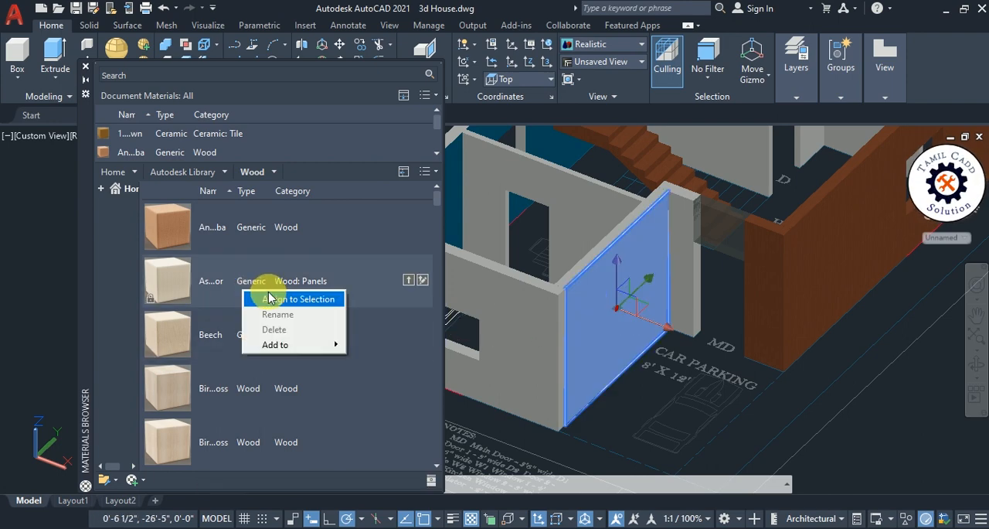
{"action": "left_click", "coordinate": [268, 299]}
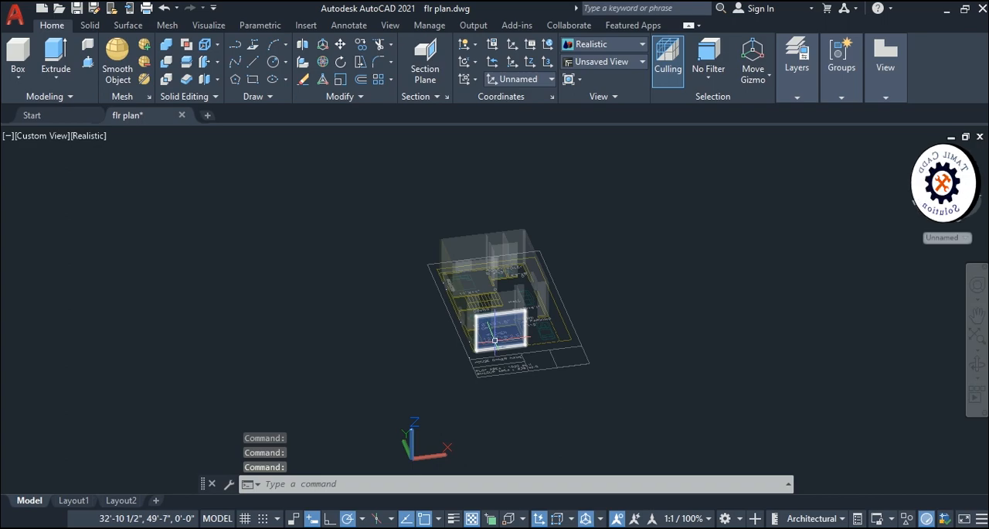
- Examine the see-through walls of the house model in the flr plan drawing from several angles
{"action": "middle_click_drag", "start_coordinate": [499, 333], "coordinate": [569, 325], "text": "shift"}
{"action": "scroll", "coordinate": [436, 294], "scroll_direction": "up", "scroll_amount": 8}
{"action": "scroll", "coordinate": [423, 284], "scroll_direction": "down", "scroll_amount": 3}
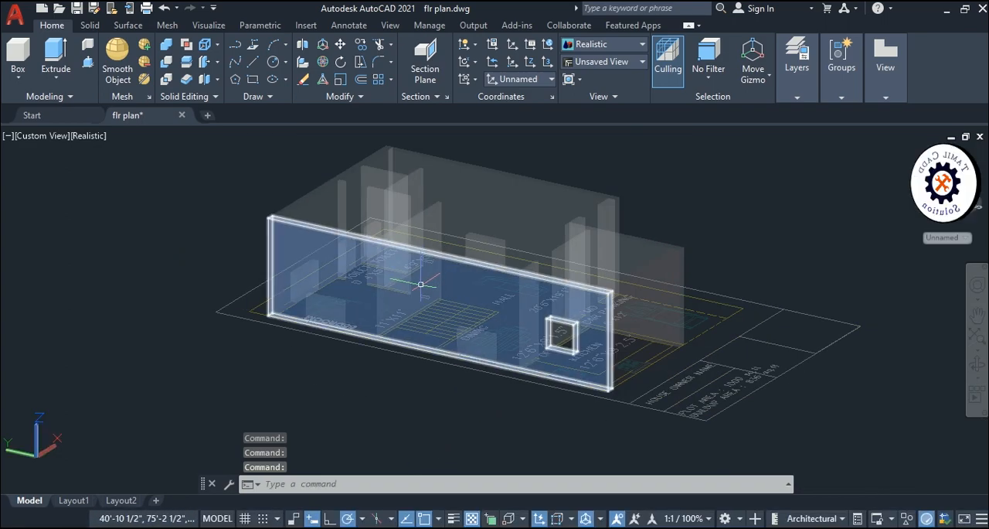
{"action": "middle_click_drag", "start_coordinate": [338, 305], "coordinate": [317, 334], "text": "shift"}
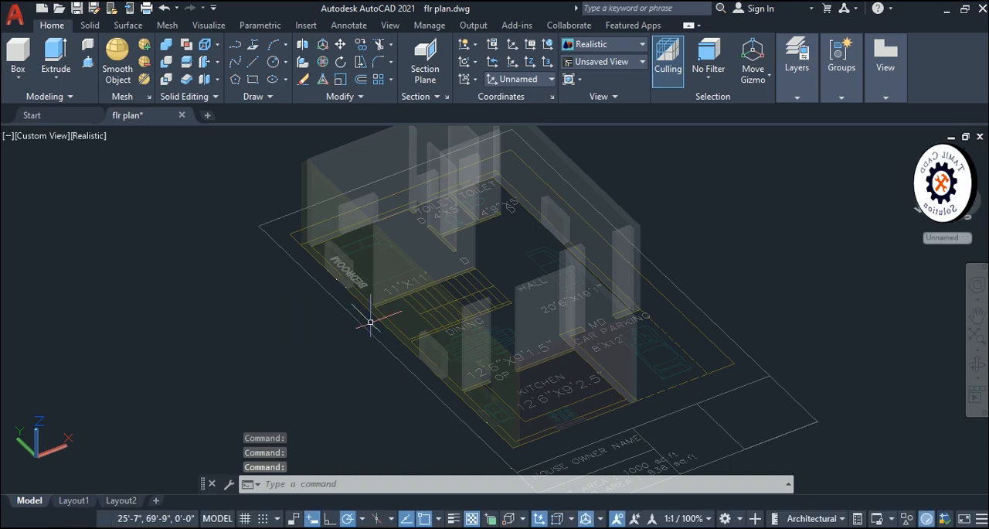
{"action": "scroll", "coordinate": [444, 371], "scroll_direction": "up", "scroll_amount": 3}
{"action": "scroll", "coordinate": [453, 399], "scroll_direction": "down", "scroll_amount": 4}
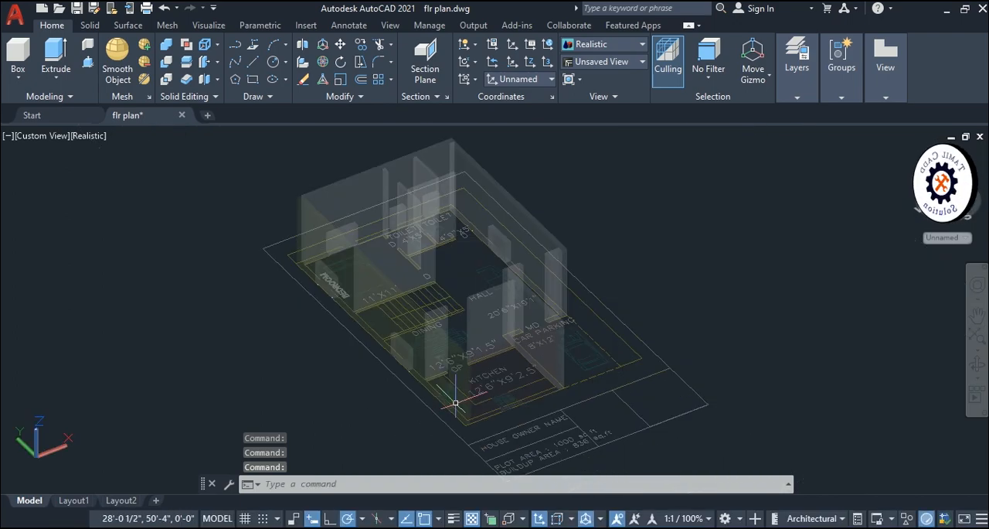
{"action": "scroll", "coordinate": [389, 327], "scroll_direction": "up", "scroll_amount": 4}
{"action": "middle_click_drag", "start_coordinate": [448, 381], "coordinate": [541, 371], "text": "shift"}
{"action": "scroll", "coordinate": [500, 343], "scroll_direction": "down", "scroll_amount": 4}
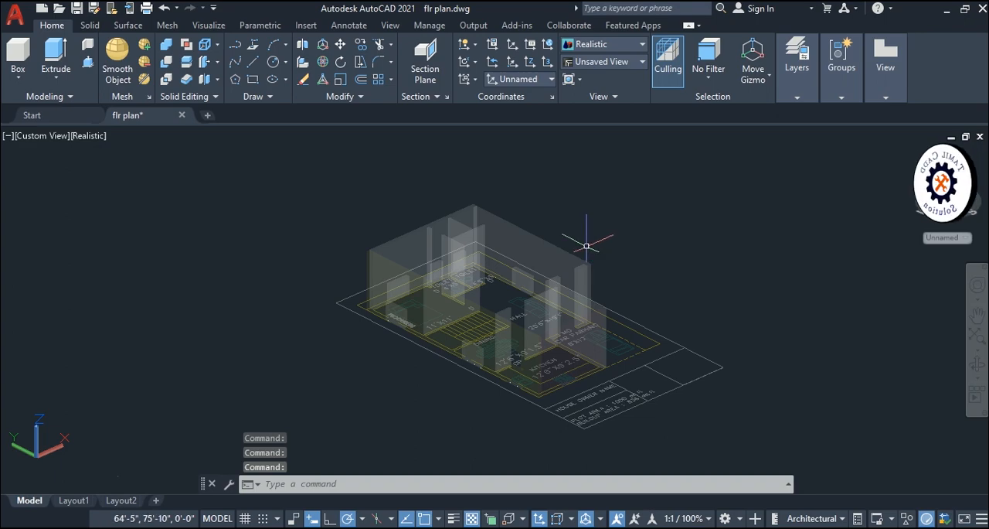
{"action": "scroll", "coordinate": [492, 274], "scroll_direction": "up", "scroll_amount": 6}
{"action": "middle_click_drag", "start_coordinate": [496, 284], "coordinate": [580, 281]}
{"action": "scroll", "coordinate": [545, 292], "scroll_direction": "down", "scroll_amount": 4}
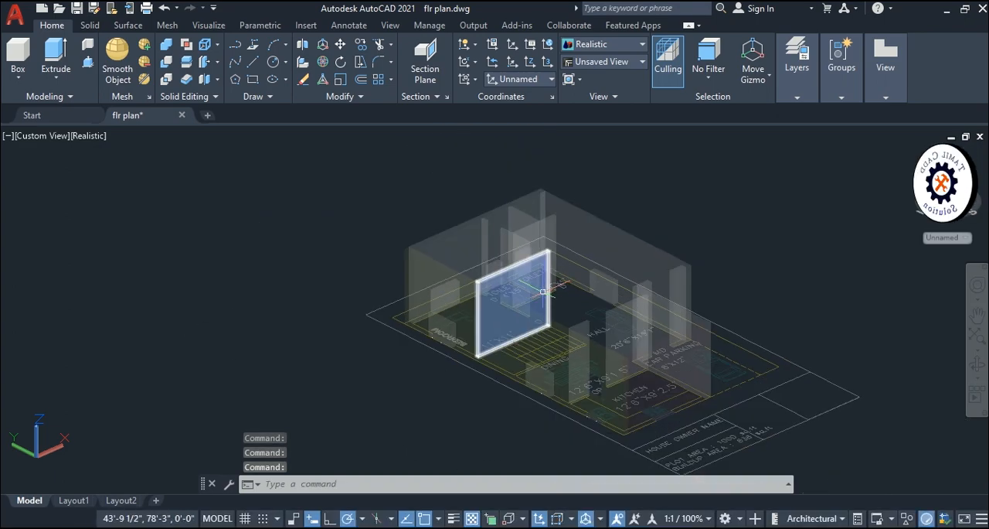
- Open the Materials Browser with the MATERIALS command in the flr plan drawing
{"action": "type", "text": "re"}
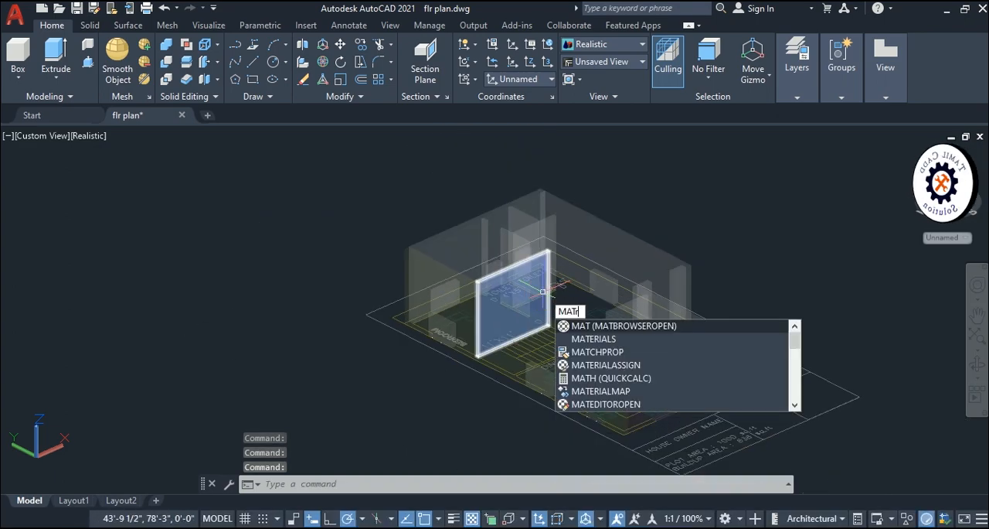
{"action": "key", "text": "BackSpace"}
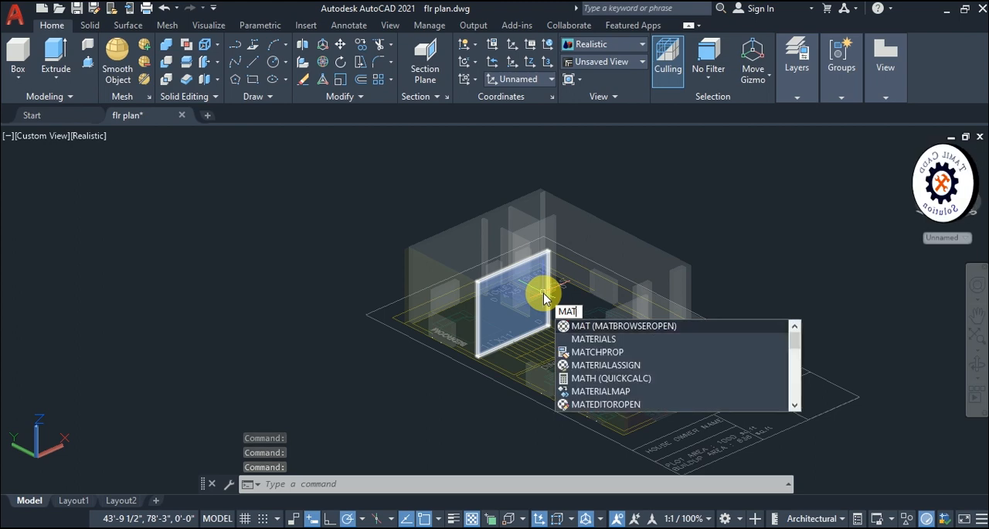
{"action": "type", "text": "eria"}
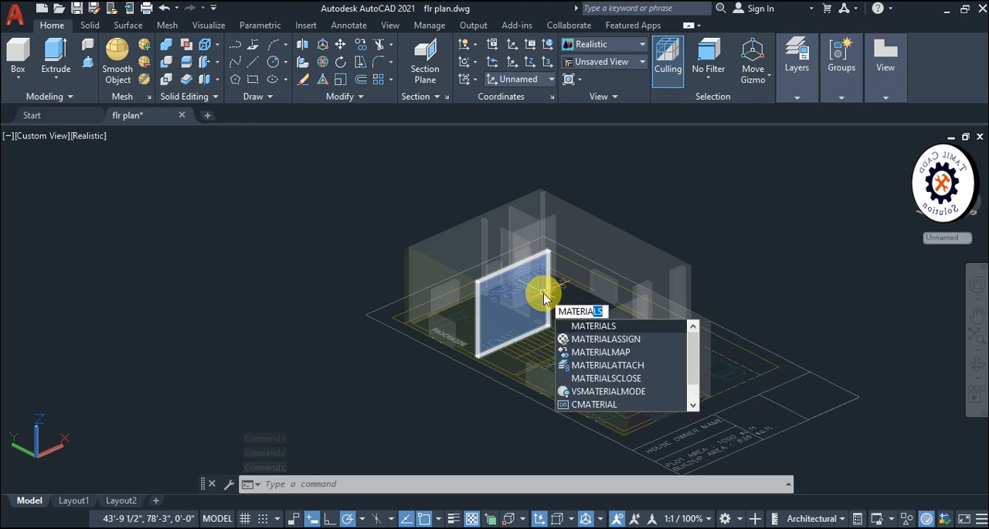
{"action": "key", "text": "Return"}
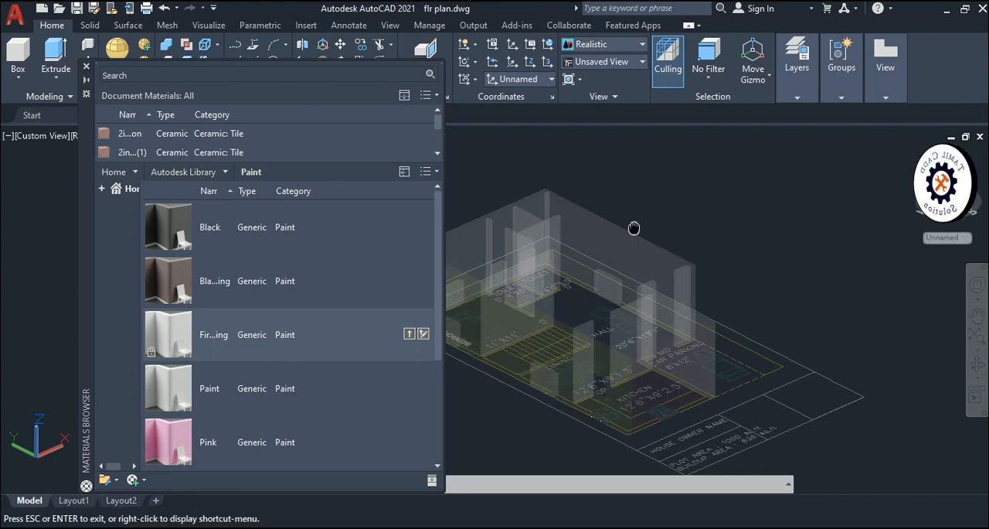
- Assign the Pink Generic Paint material to the long outer wall beside the hall in the flr plan model
{"action": "middle_click_drag", "start_coordinate": [633, 228], "coordinate": [654, 228]}
{"action": "left_click", "coordinate": [641, 230]}
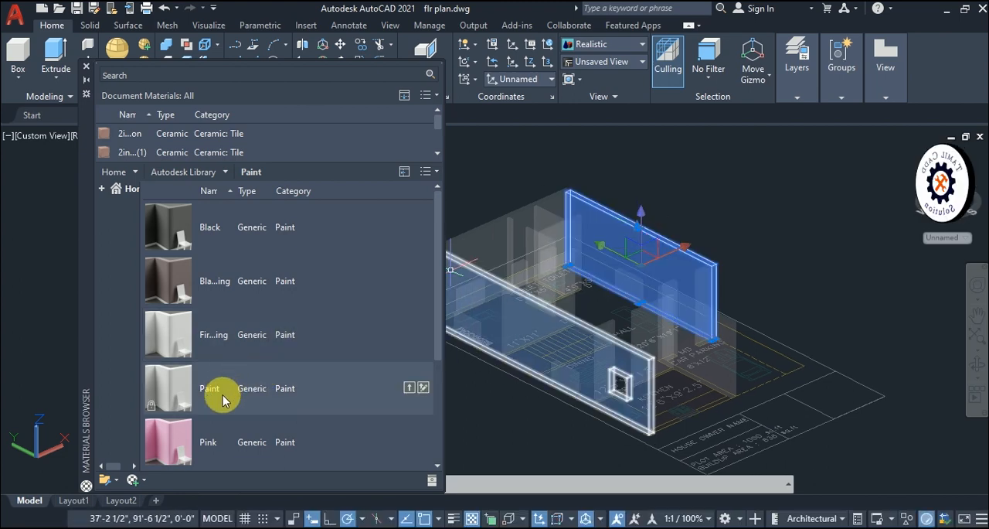
{"action": "right_click", "coordinate": [211, 439]}
{"action": "left_click", "coordinate": [265, 451]}
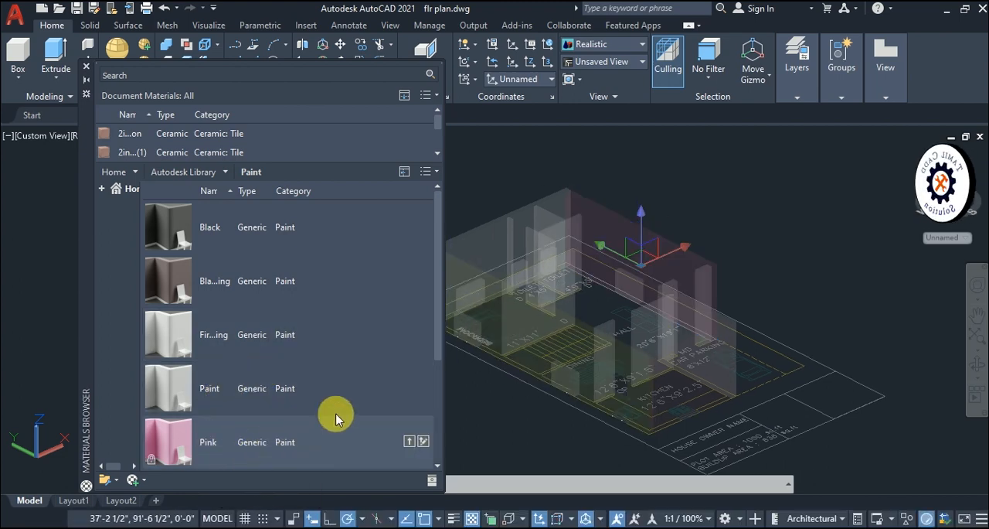
{"action": "scroll", "coordinate": [713, 262], "scroll_direction": "up", "scroll_amount": 2}
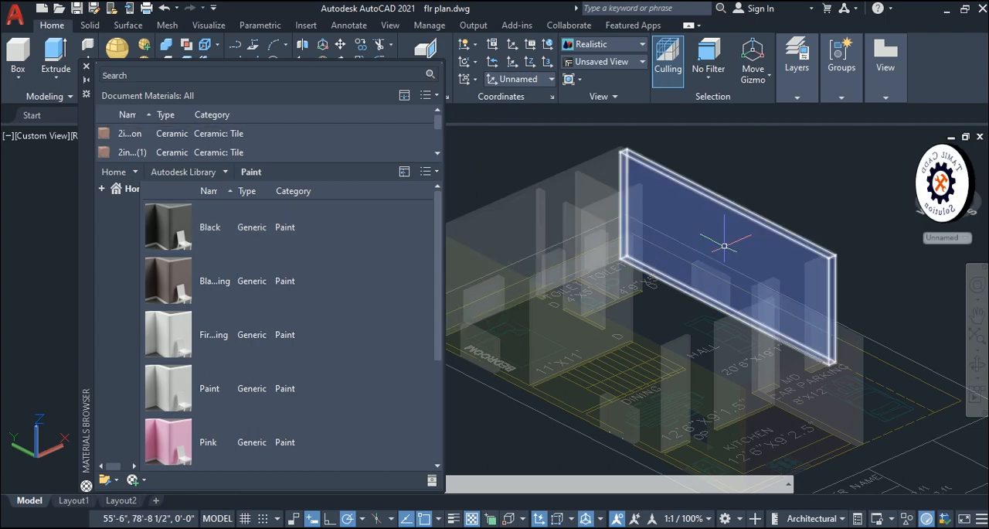
- Close the Materials Browser and review the pink outer wall within the whole house model
{"action": "left_click", "coordinate": [86, 66]}
{"action": "scroll", "coordinate": [664, 324], "scroll_direction": "down", "scroll_amount": 2}
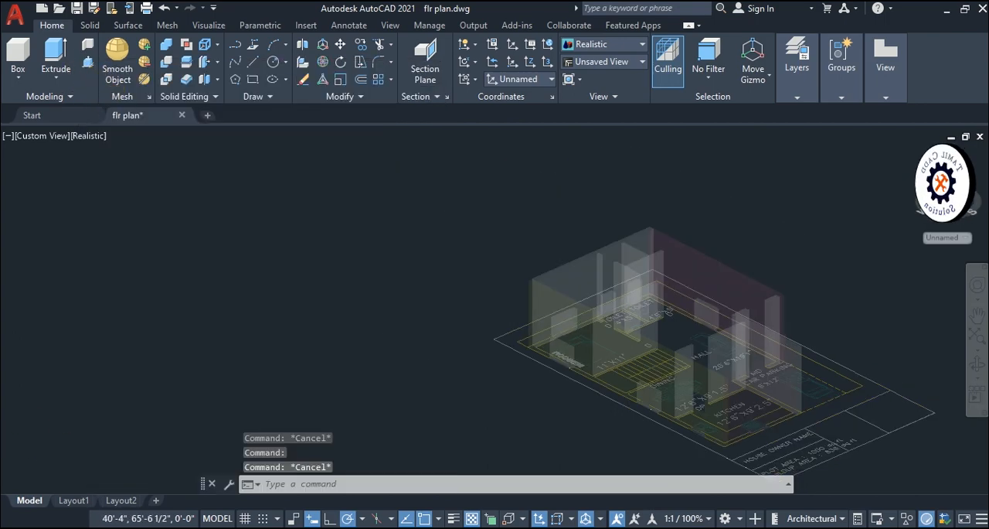
{"action": "scroll", "coordinate": [711, 360], "scroll_direction": "down", "scroll_amount": 4}
{"action": "middle_click_drag", "start_coordinate": [775, 350], "coordinate": [619, 306]}
{"action": "scroll", "coordinate": [526, 297], "scroll_direction": "up", "scroll_amount": 3}
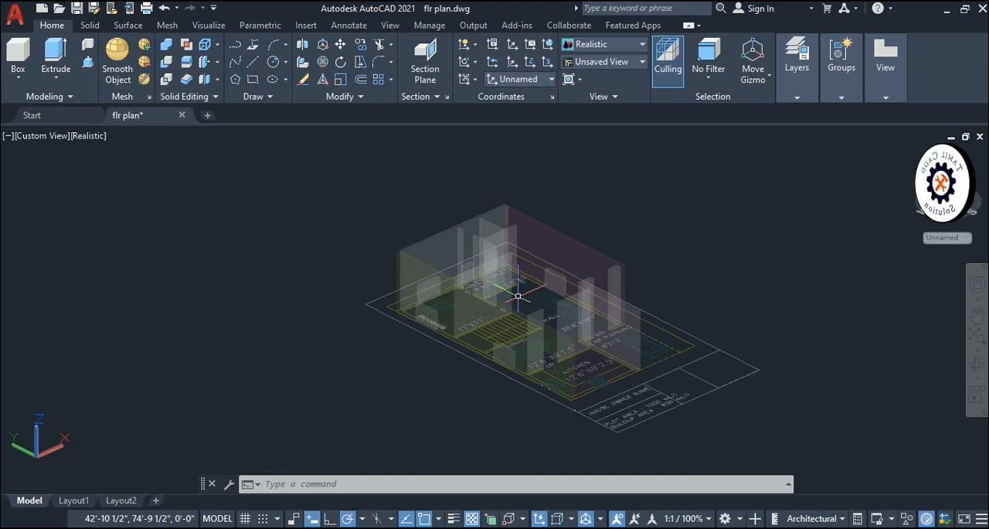
- Open the Properties palette in the flr plan drawing with nothing selected
{"action": "left_click", "coordinate": [559, 258]}
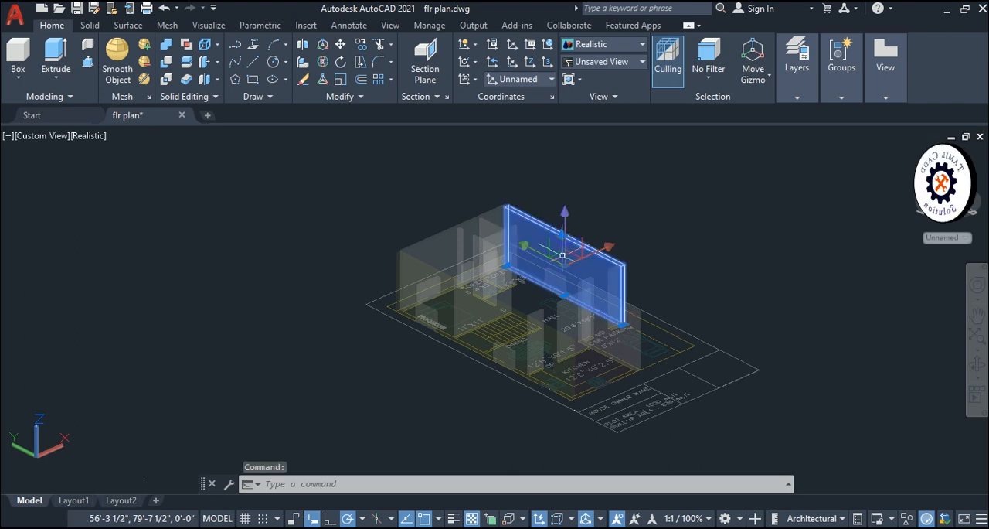
{"action": "key", "text": "Escape"}
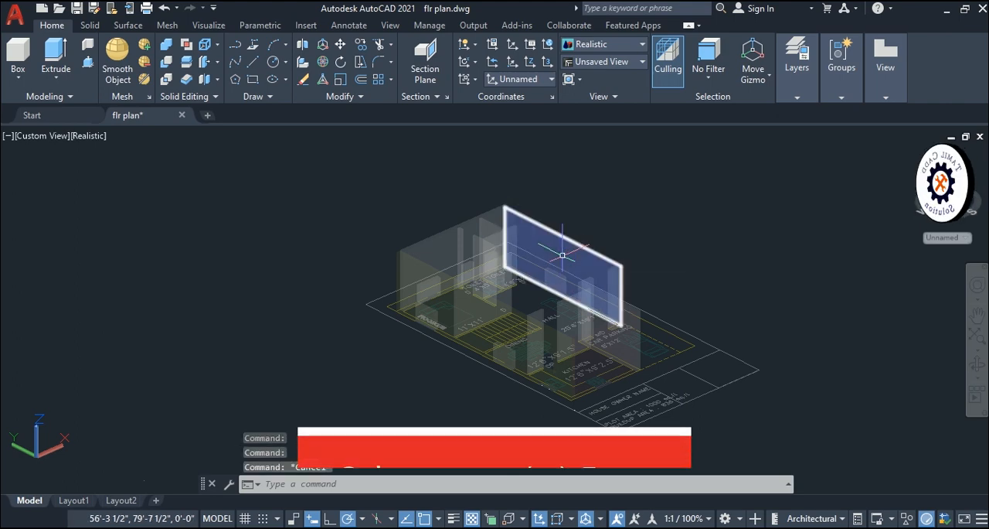
{"action": "key", "text": "ctrl+1"}
{"action": "mouse_move", "coordinate": [562, 255]}
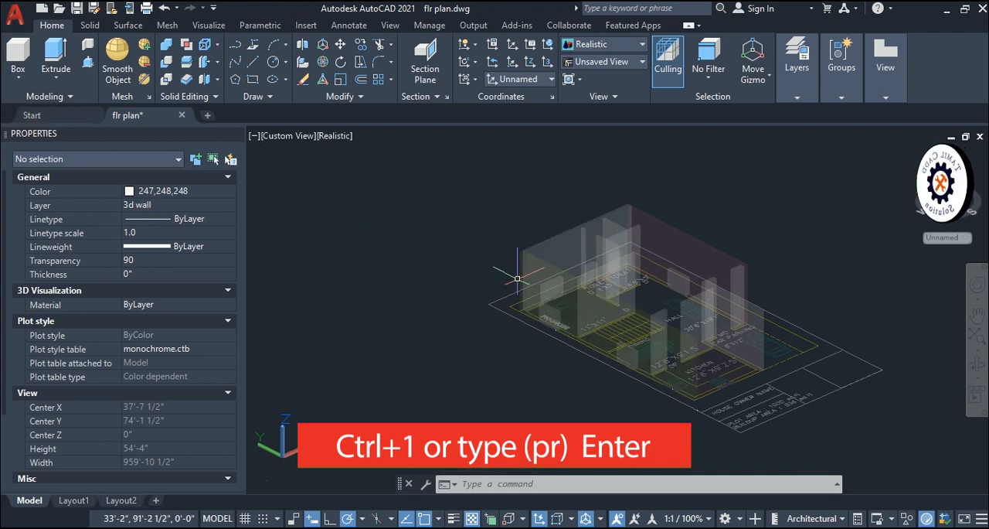
- Set the transparency of the pink outer wall beside the hall to 0 and review the wall
{"action": "left_click", "coordinate": [680, 254]}
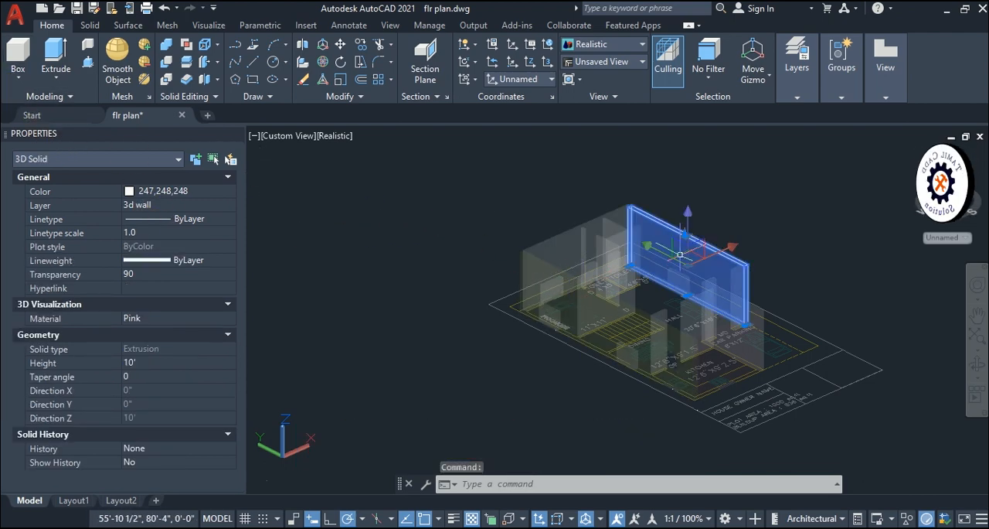
{"action": "left_click", "coordinate": [182, 192]}
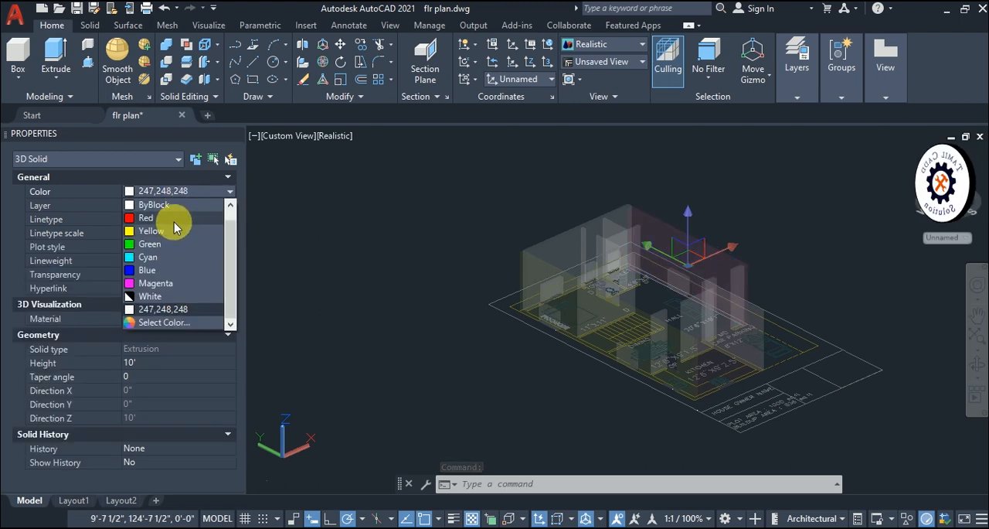
{"action": "left_click", "coordinate": [256, 283]}
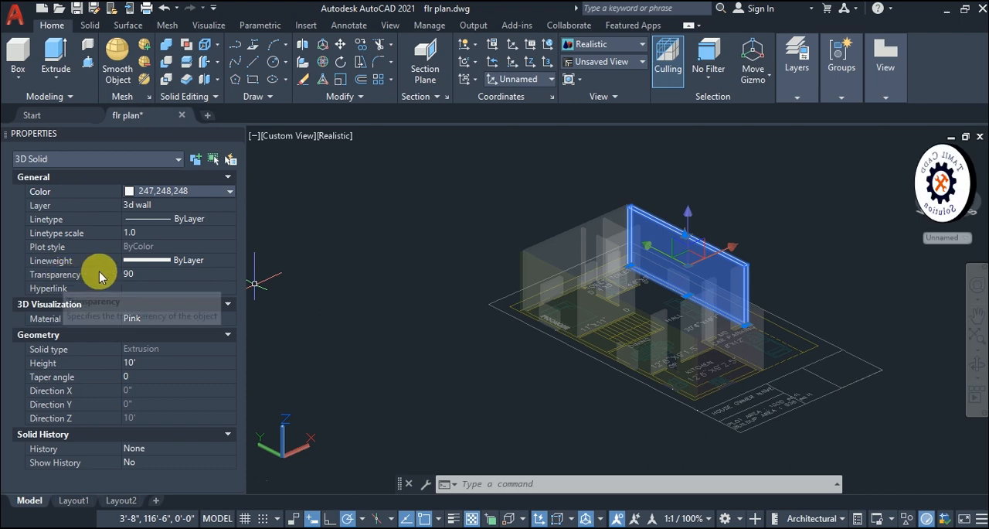
{"action": "left_click", "coordinate": [141, 278]}
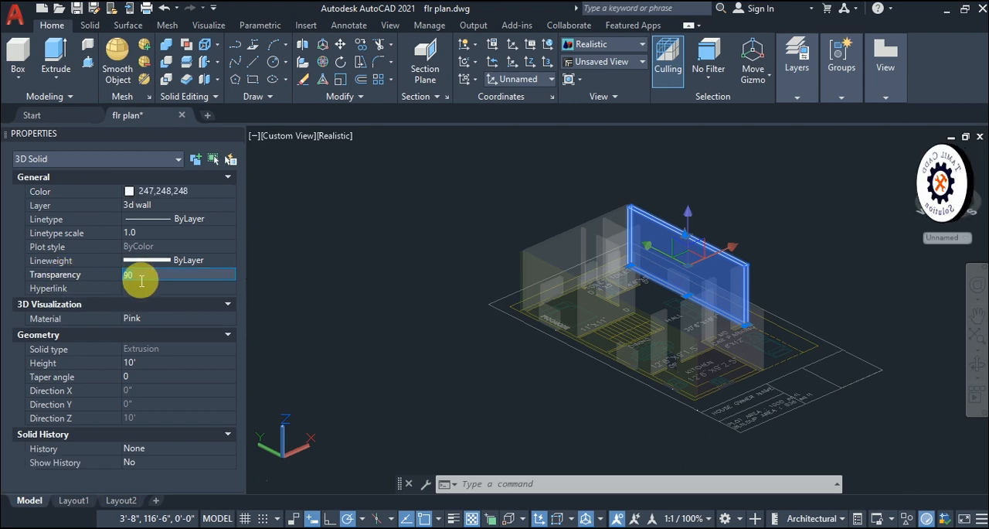
{"action": "type", "text": "0"}
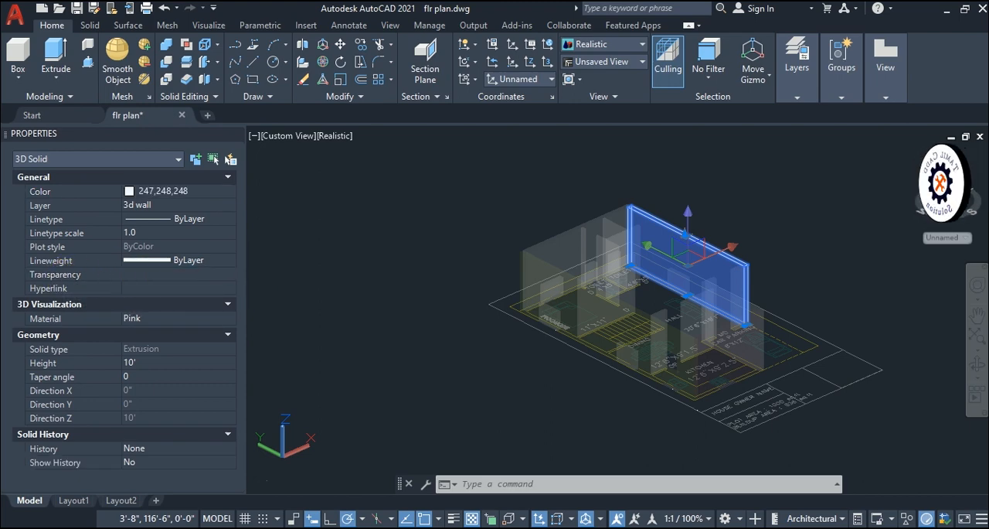
{"action": "key", "text": "Return"}
{"action": "key", "text": "Escape"}
{"action": "scroll", "coordinate": [776, 230], "scroll_direction": "up", "scroll_amount": 9}
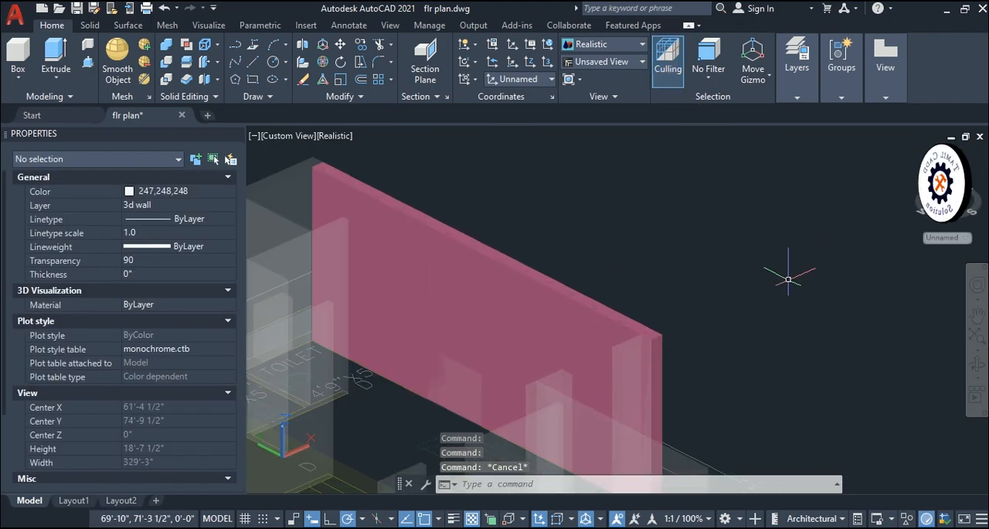
{"action": "scroll", "coordinate": [778, 279], "scroll_direction": "down", "scroll_amount": 8}
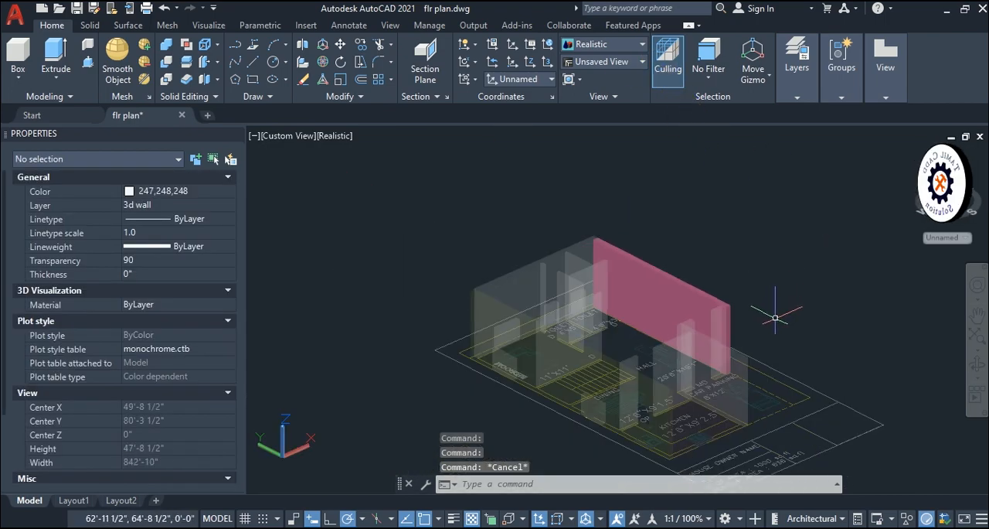
{"action": "left_click", "coordinate": [398, 202]}
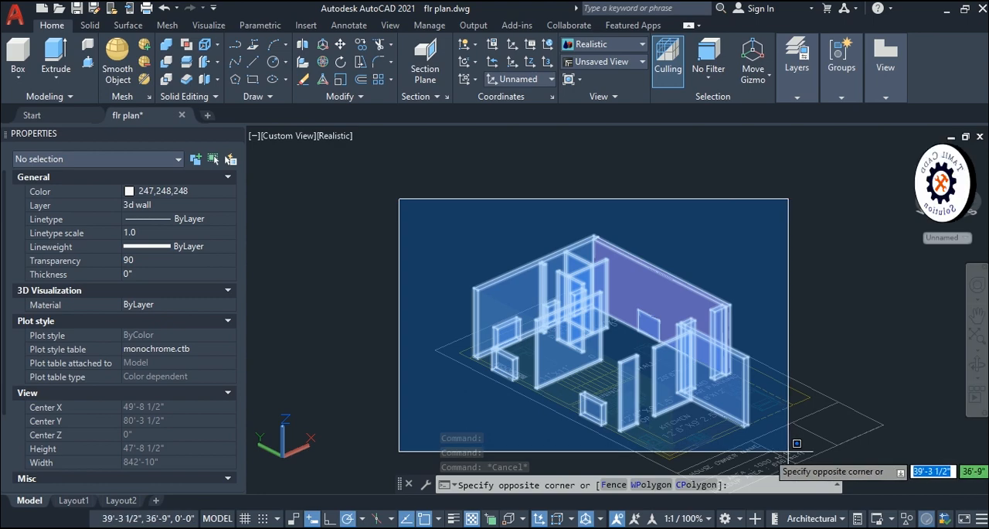
{"action": "left_click", "coordinate": [980, 463]}
{"action": "key", "text": "Escape"}
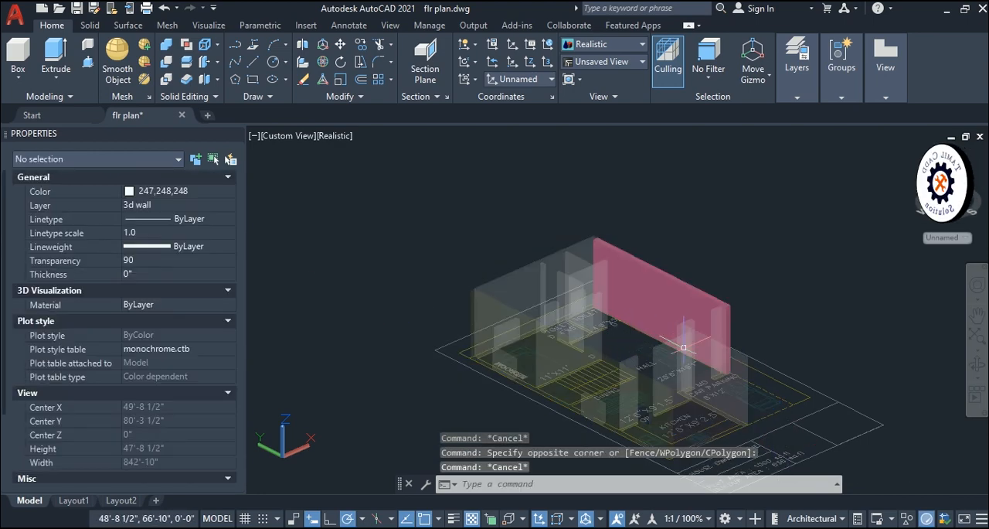
- Turn off the layers 0, Defpoints, t, wall and window, leaving only the 3d wall layer on
{"action": "middle_click_drag", "start_coordinate": [697, 318], "coordinate": [642, 258]}
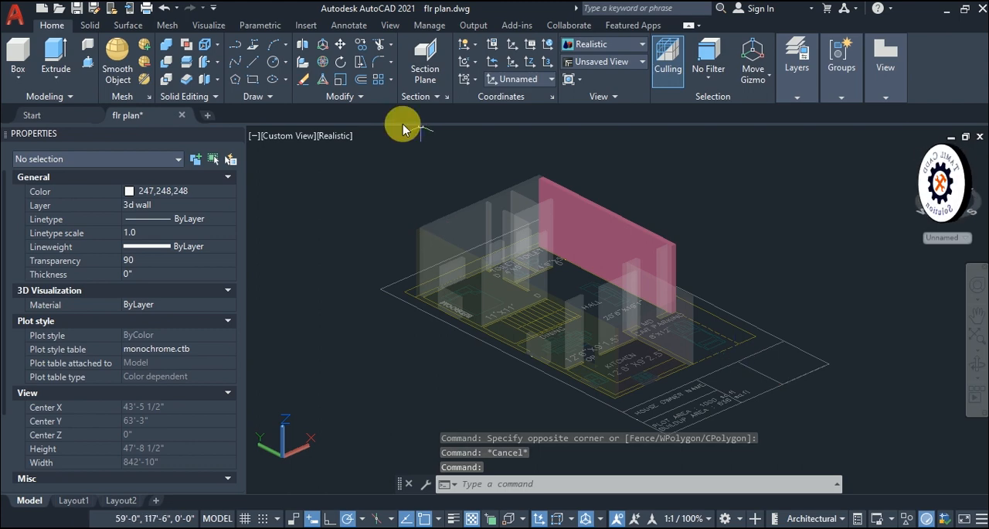
{"action": "left_click", "coordinate": [797, 98]}
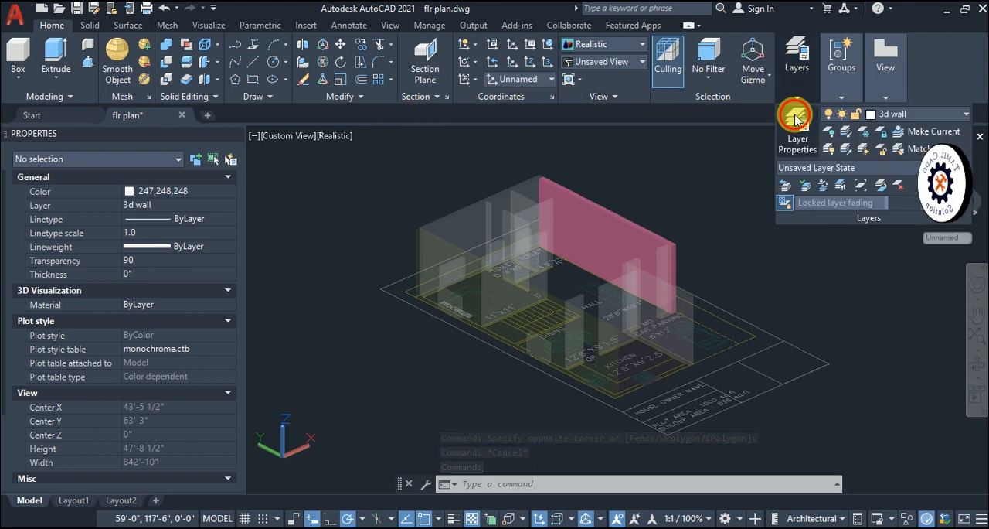
{"action": "left_click", "coordinate": [796, 123]}
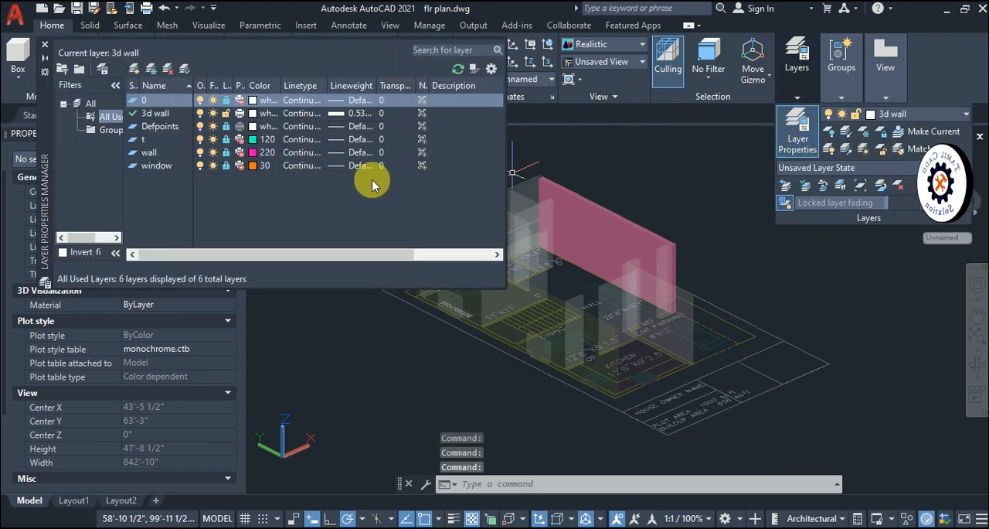
{"action": "left_click", "coordinate": [200, 101]}
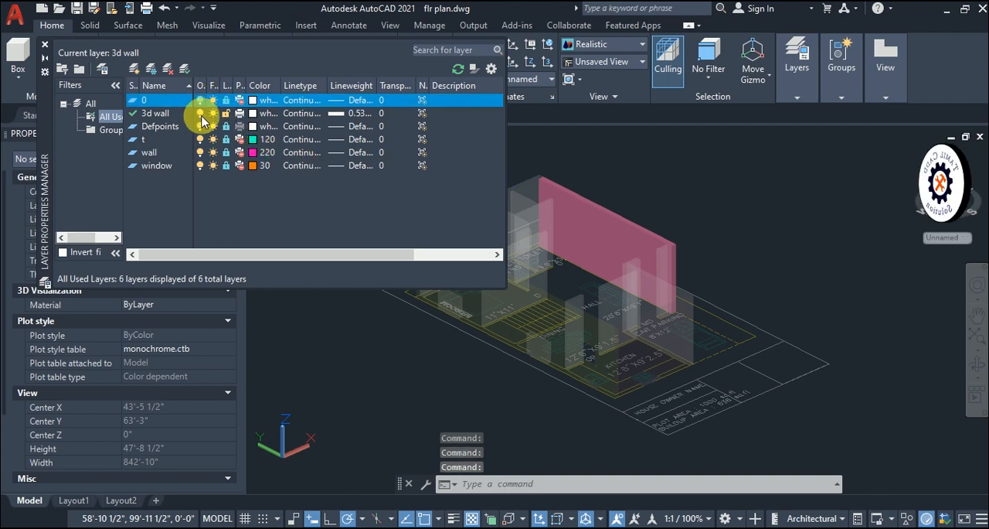
{"action": "left_click", "coordinate": [200, 126]}
{"action": "left_click", "coordinate": [200, 139]}
{"action": "left_click", "coordinate": [200, 152]}
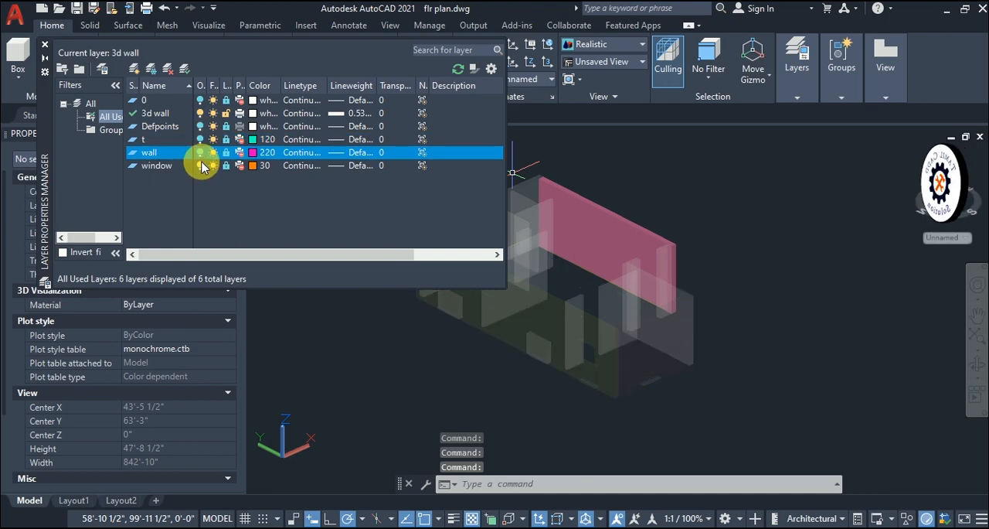
{"action": "left_click", "coordinate": [200, 166]}
{"action": "key", "text": "Escape"}
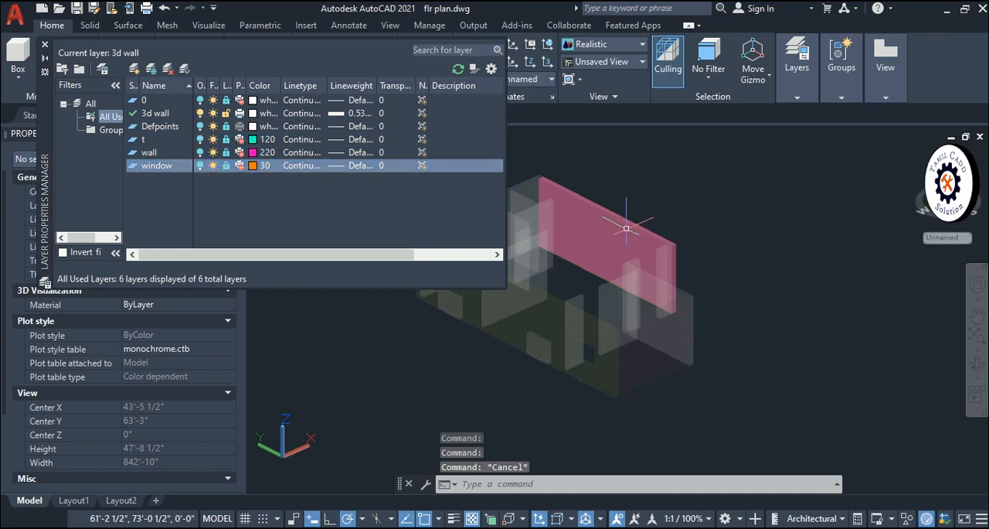
{"action": "left_click", "coordinate": [45, 44]}
- Set the transparency of all 3D wall solids of the house to 0
{"action": "left_click", "coordinate": [819, 423]}
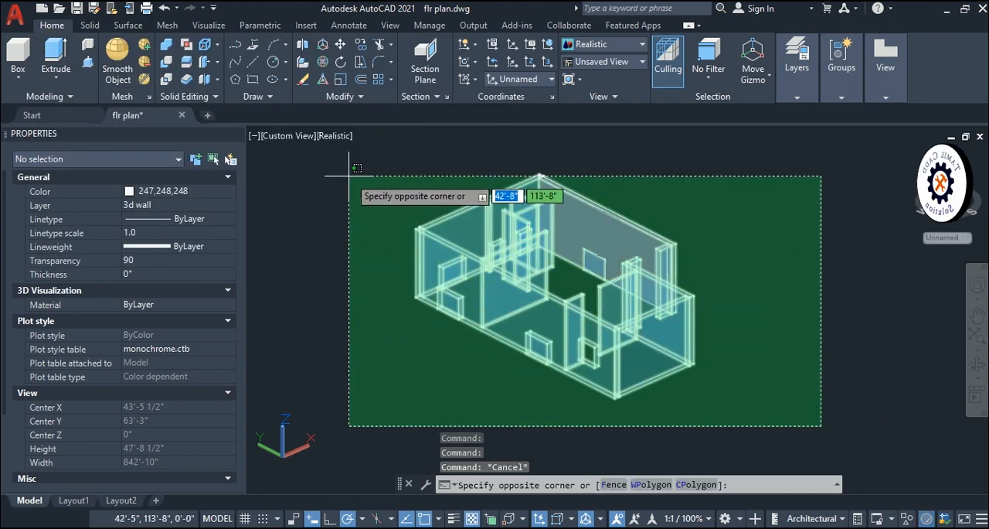
{"action": "left_click", "coordinate": [351, 177]}
{"action": "left_click", "coordinate": [153, 277]}
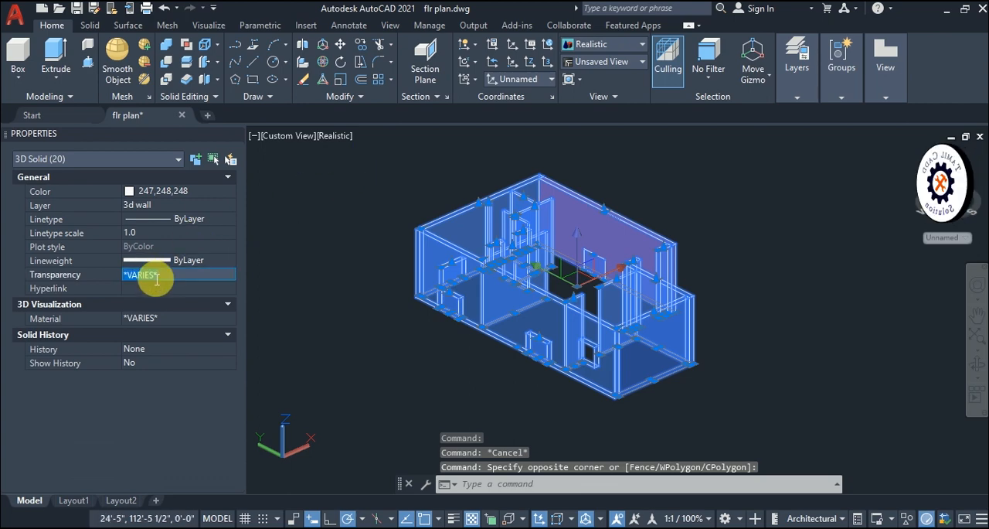
{"action": "type", "text": "0"}
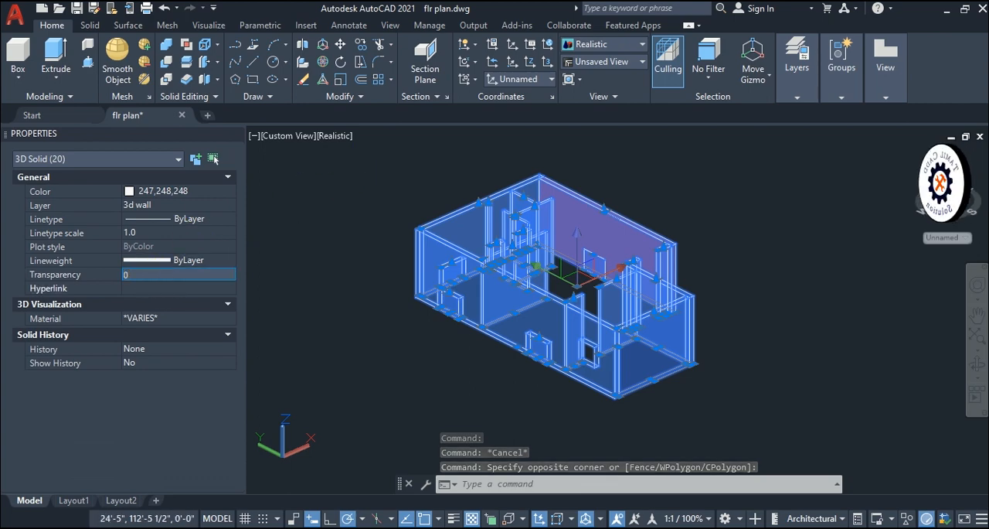
{"action": "key", "text": "Return"}
{"action": "key", "text": "Escape"}
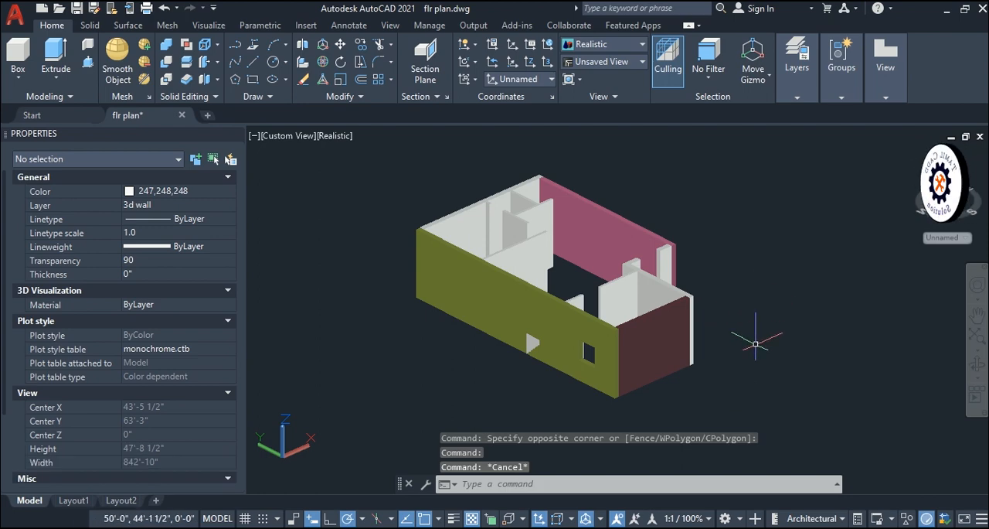
- Turn the layers 0, Defpoints, t, wall and window back on
{"action": "left_click", "coordinate": [797, 78]}
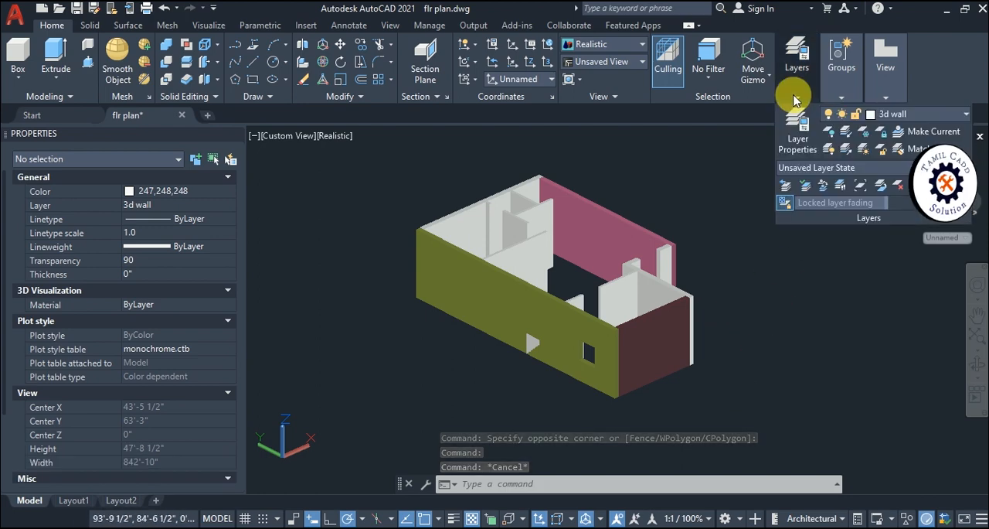
{"action": "left_click", "coordinate": [797, 136]}
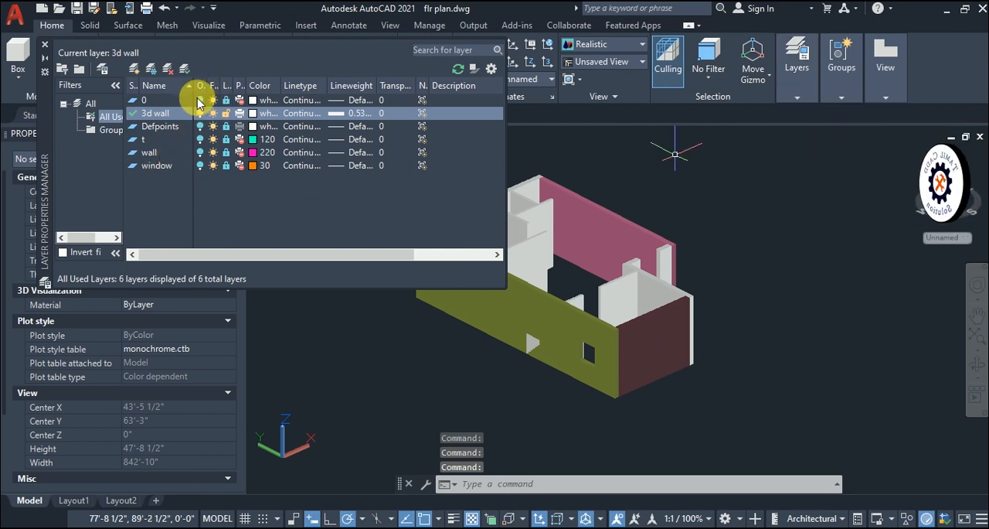
{"action": "left_click", "coordinate": [201, 100]}
{"action": "left_click", "coordinate": [200, 126]}
{"action": "left_click", "coordinate": [201, 139]}
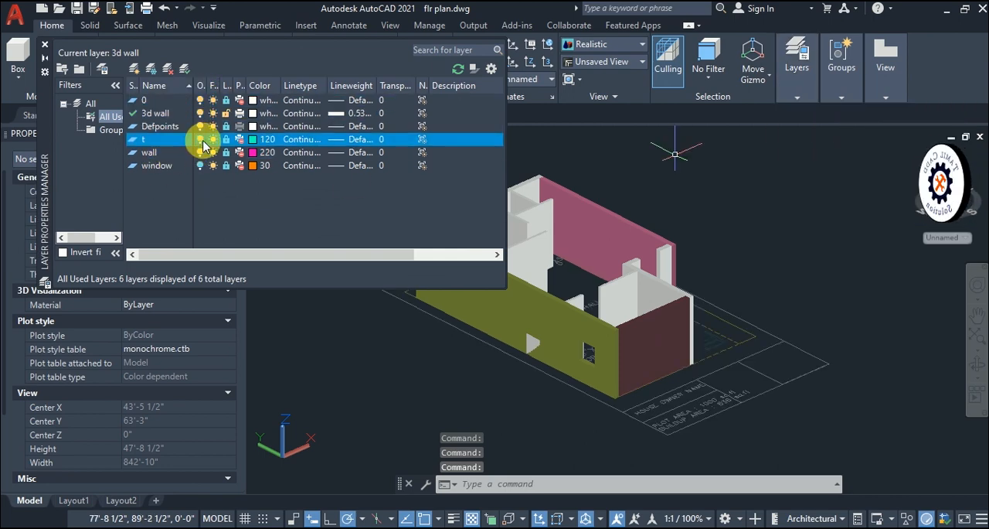
{"action": "left_click", "coordinate": [200, 166]}
{"action": "left_click", "coordinate": [45, 44]}
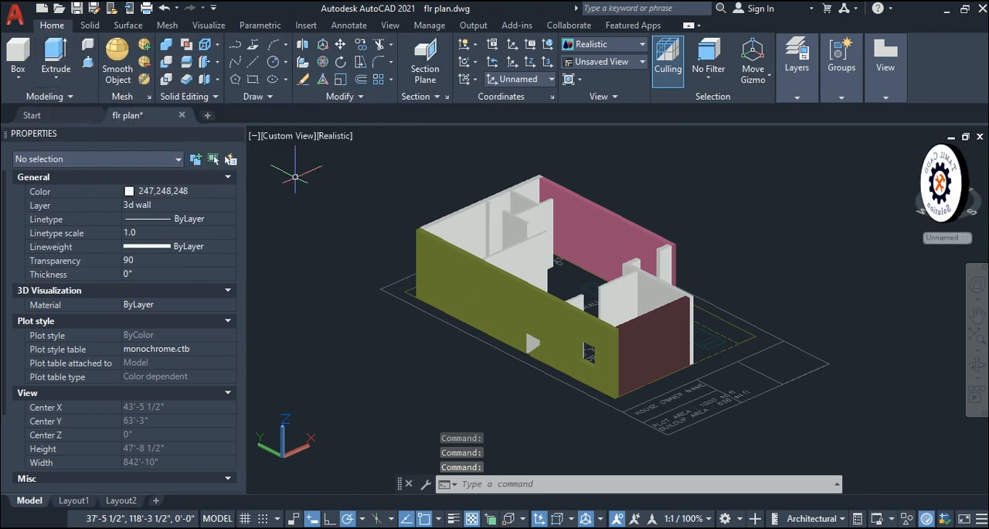
{"action": "key", "text": "Escape"}
- Draw a test box about 12'-4 1/2" high in the empty space beside the house's long olive wall
{"action": "left_click", "coordinate": [18, 53]}
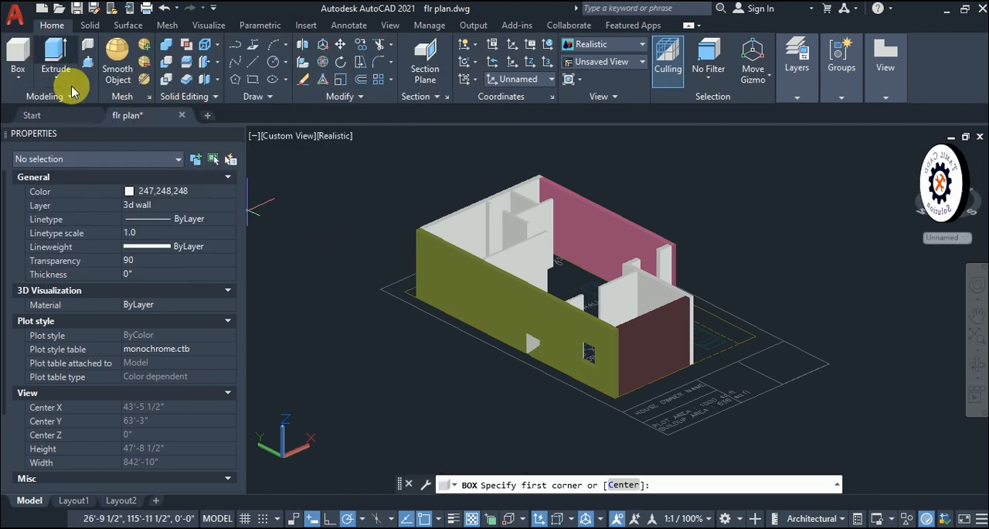
{"action": "left_click", "coordinate": [288, 355]}
{"action": "left_click", "coordinate": [357, 388]}
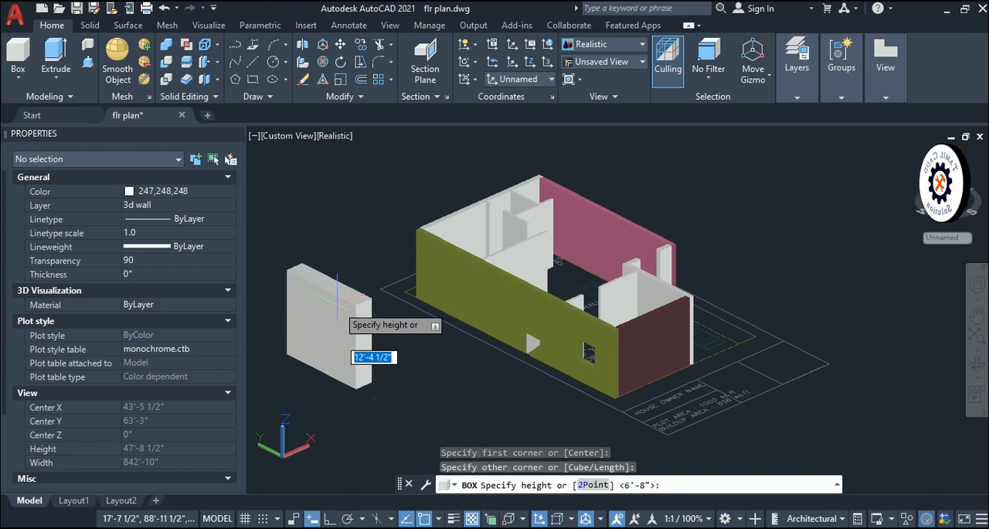
{"action": "key", "text": "Escape"}
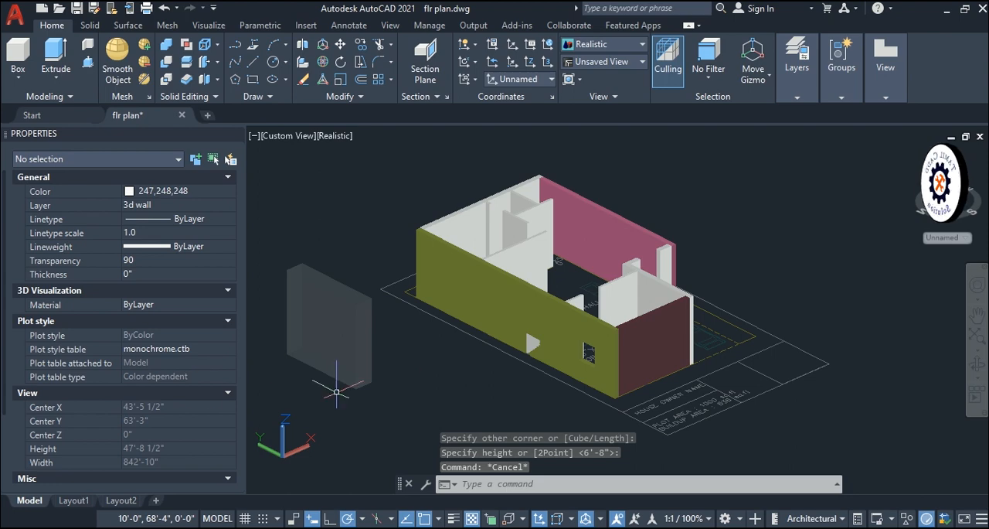
- Set the default transparency for new objects to 0 in the flr plan drawing
{"action": "left_click", "coordinate": [147, 264]}
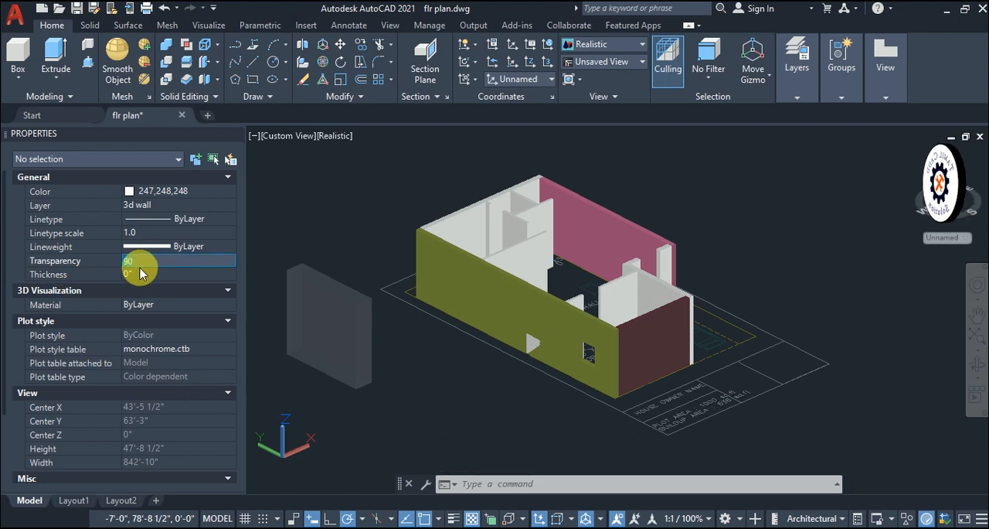
{"action": "type", "text": "0"}
{"action": "left_click", "coordinate": [146, 274]}
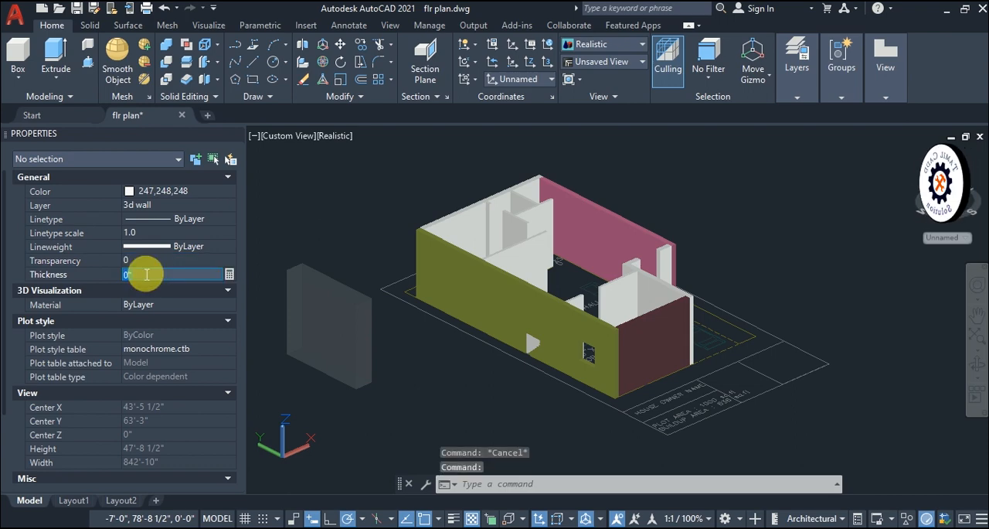
{"action": "left_click", "coordinate": [18, 58]}
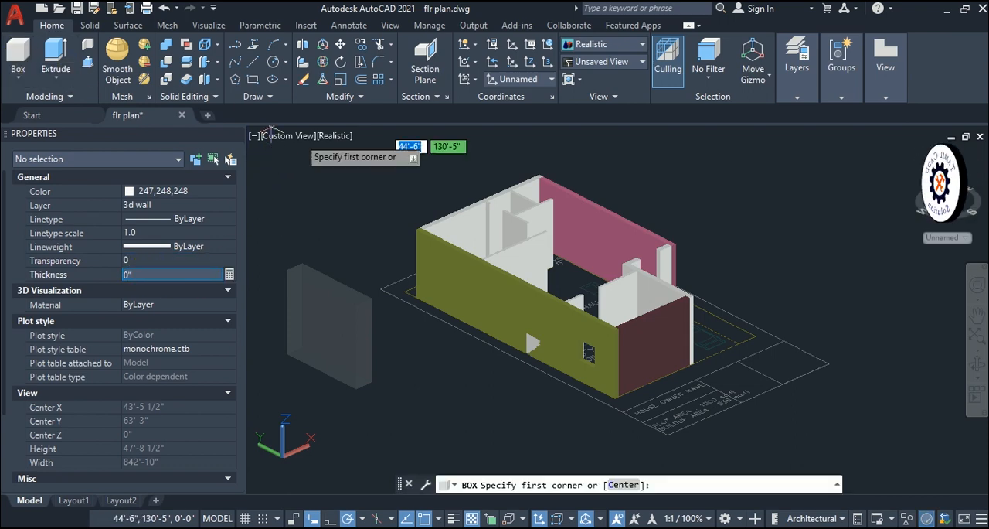
{"action": "left_click", "coordinate": [365, 220]}
{"action": "key", "text": "Escape"}
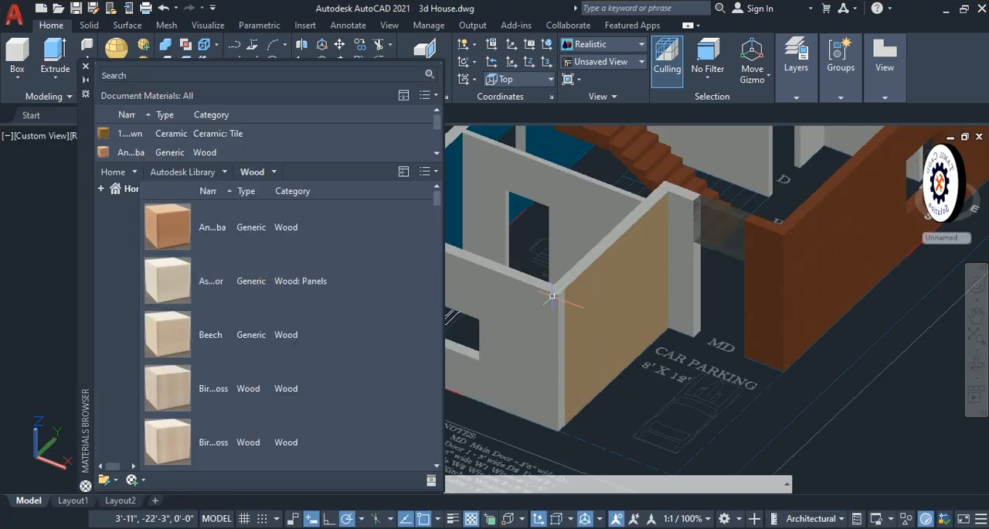
- Examine the uncoloured wall section beside the car parking area in the 3d House drawing
{"action": "middle_click_drag", "start_coordinate": [672, 307], "coordinate": [634, 446]}
{"action": "mouse_move", "coordinate": [641, 439]}
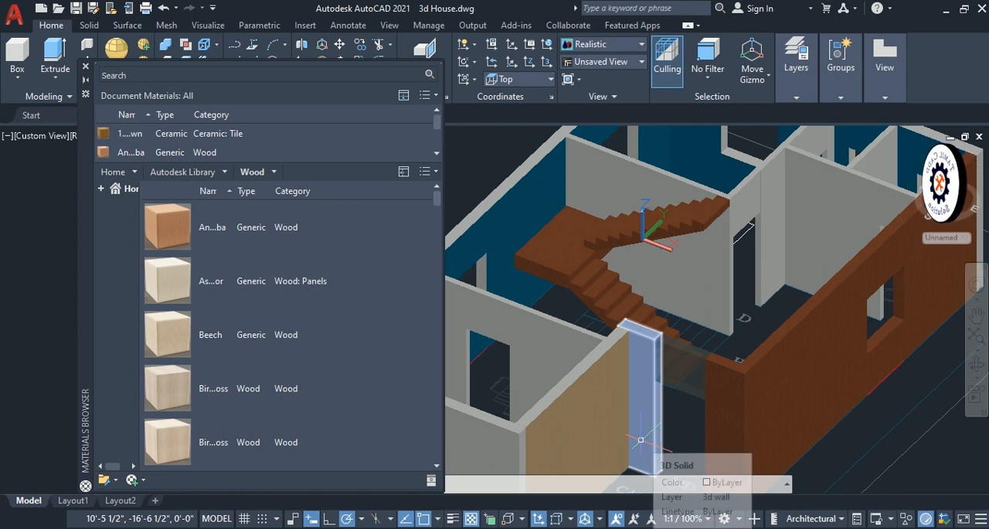